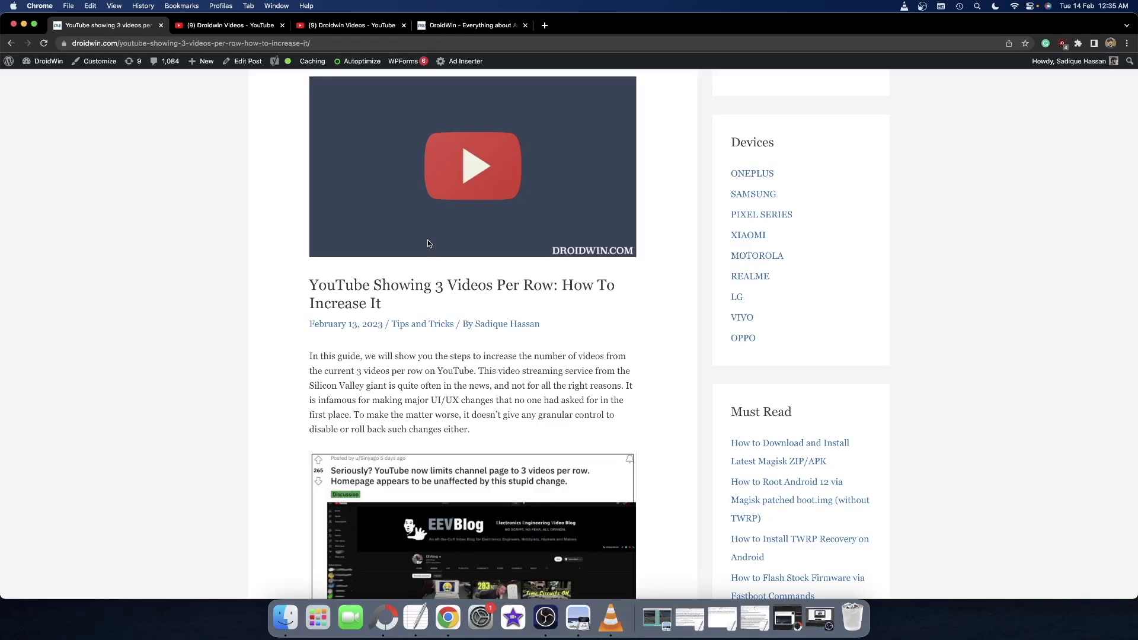
{"action": "scroll", "coordinate": [428, 240], "scroll_direction": "down", "scroll_amount": 1}
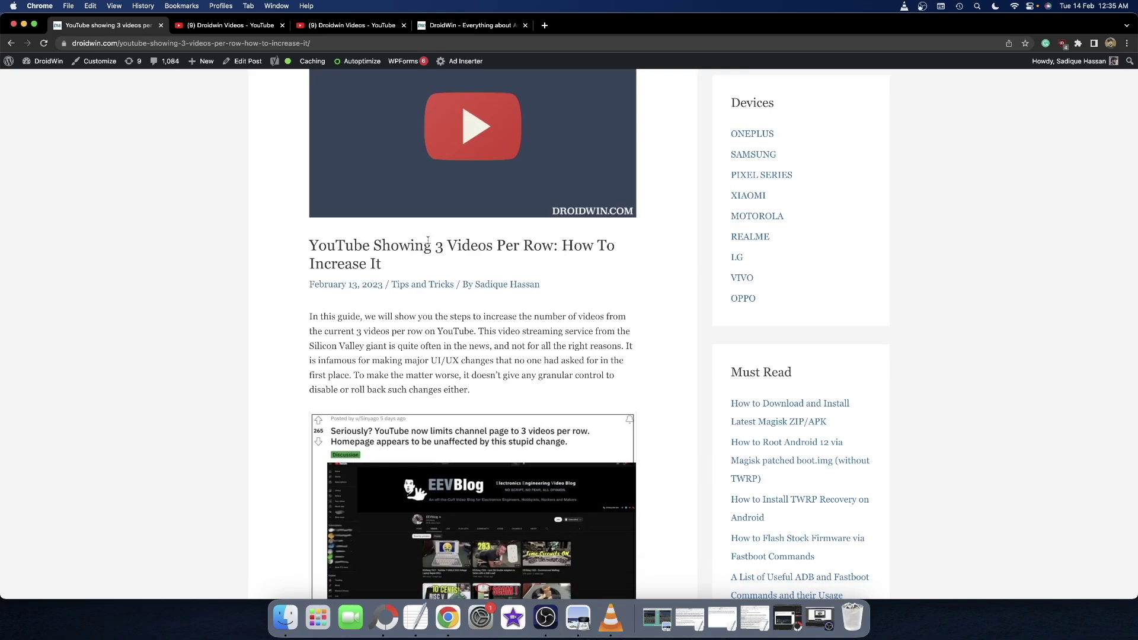
{"action": "scroll", "coordinate": [427, 239], "scroll_direction": "down", "scroll_amount": 2}
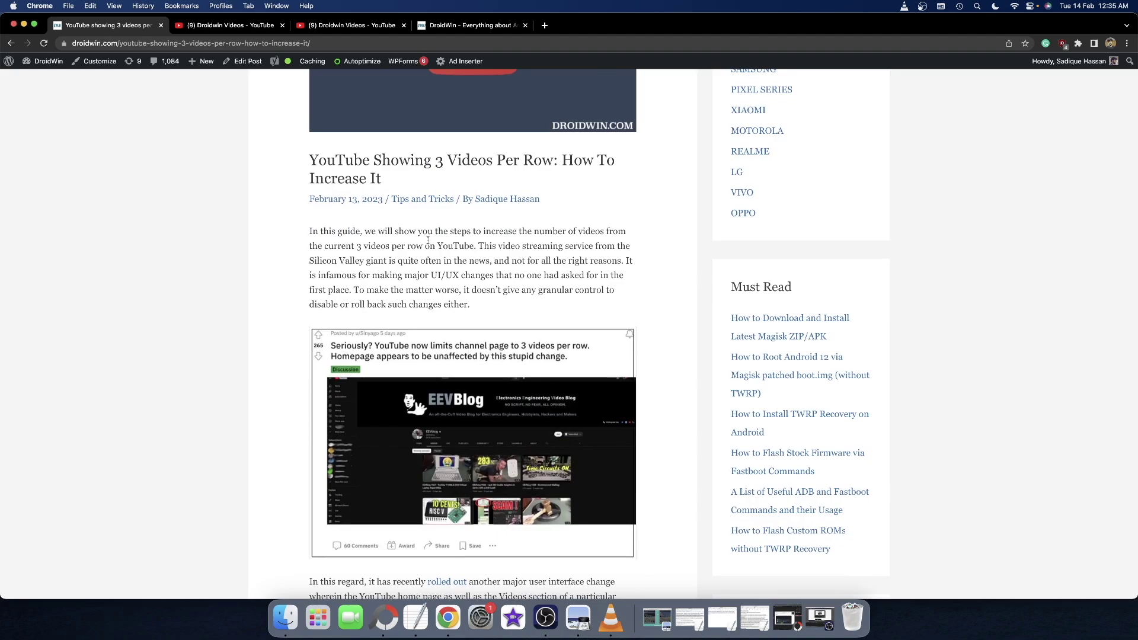
{"action": "scroll", "coordinate": [428, 240], "scroll_direction": "down", "scroll_amount": 1}
{"action": "scroll", "coordinate": [428, 240], "scroll_direction": "down", "scroll_amount": 1}
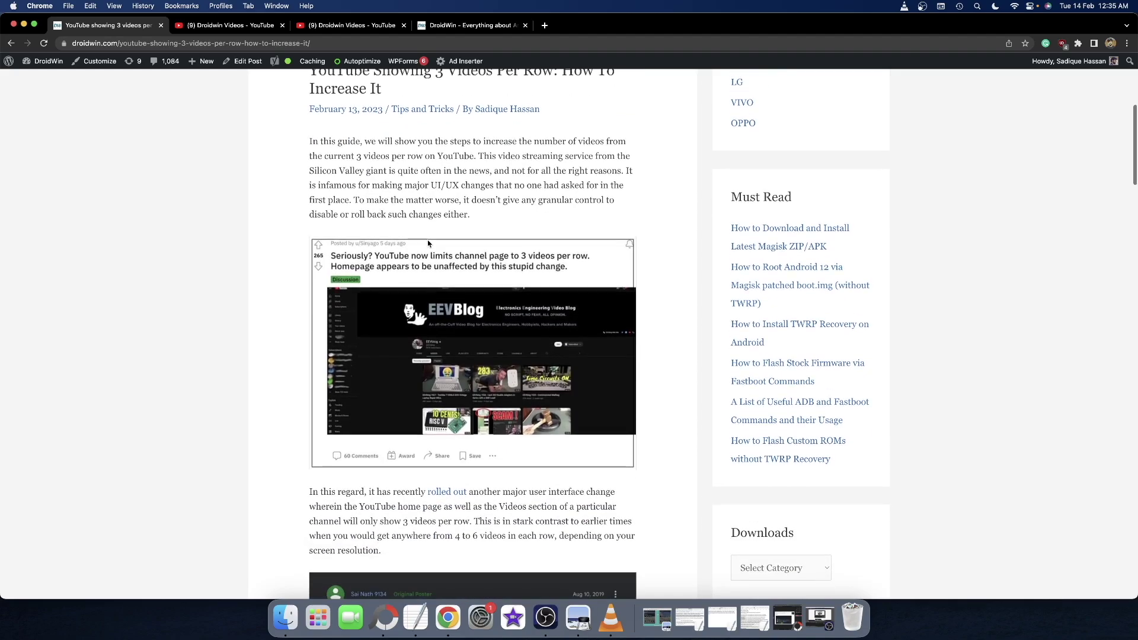
{"action": "scroll", "coordinate": [428, 240], "scroll_direction": "down", "scroll_amount": 2}
{"action": "scroll", "coordinate": [427, 239], "scroll_direction": "down", "scroll_amount": 1}
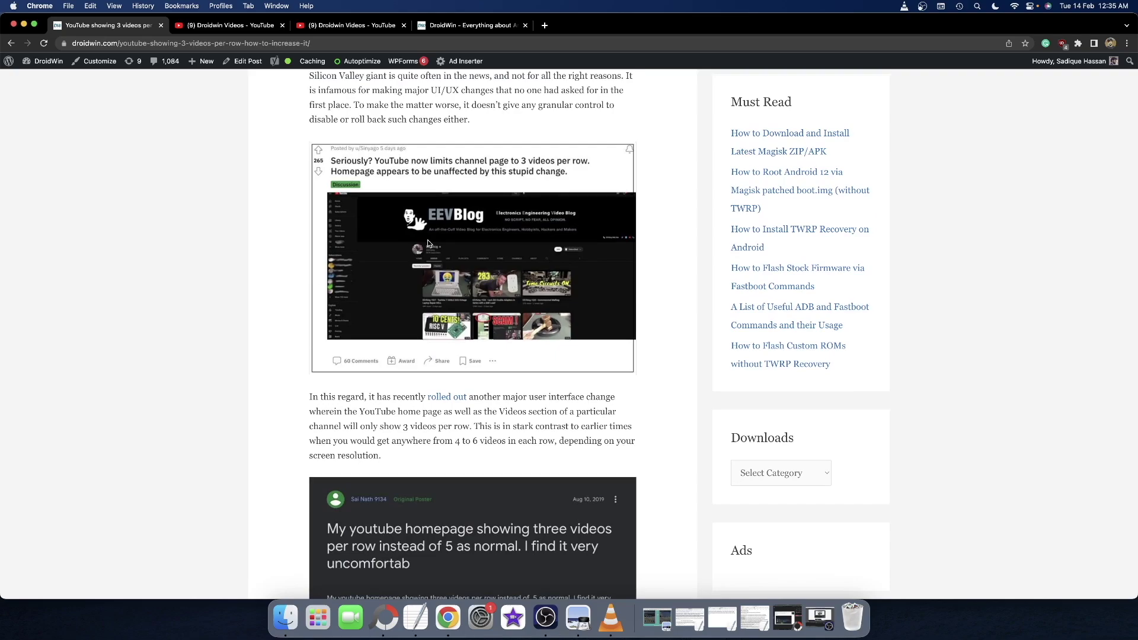
{"action": "scroll", "coordinate": [428, 239], "scroll_direction": "down", "scroll_amount": 1}
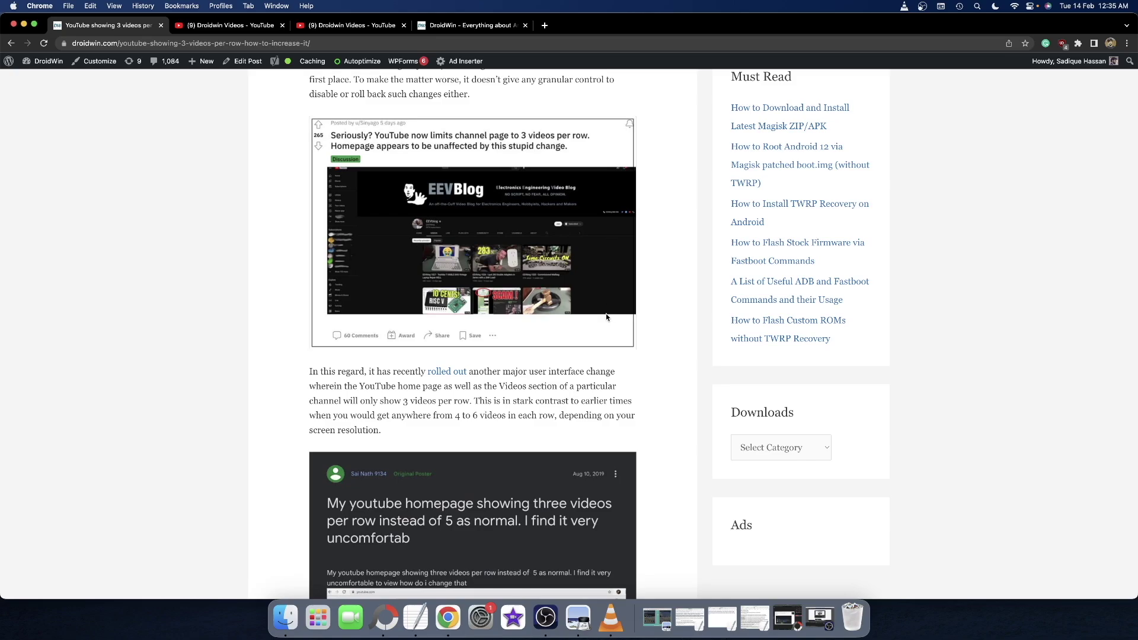
{"action": "scroll", "coordinate": [385, 284], "scroll_direction": "down", "scroll_amount": 2}
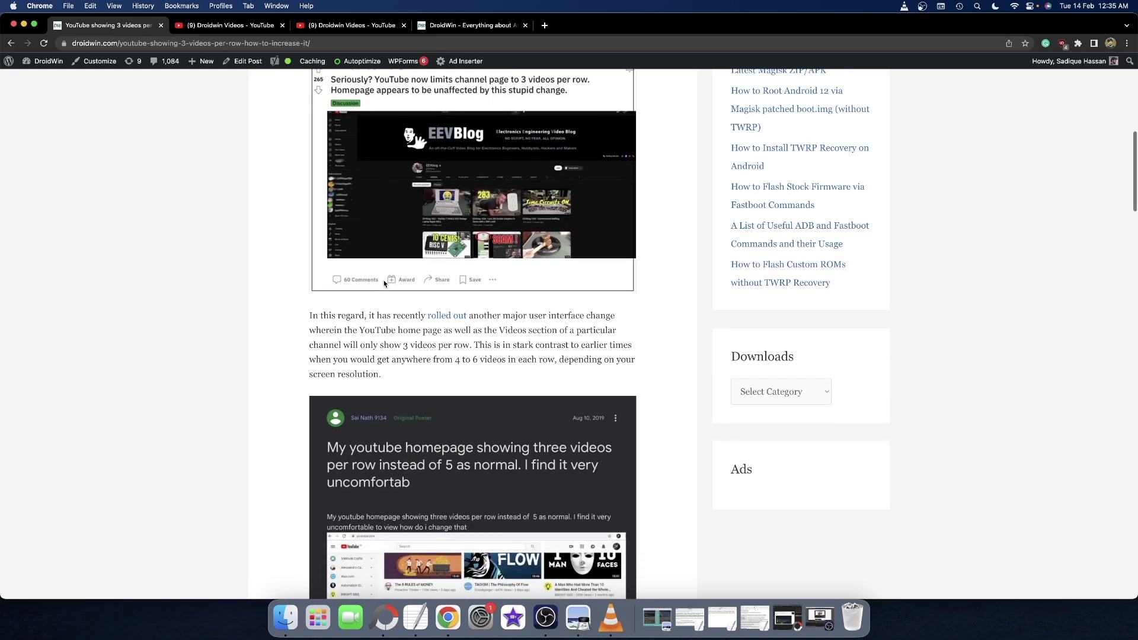
{"action": "scroll", "coordinate": [385, 284], "scroll_direction": "up", "scroll_amount": 1}
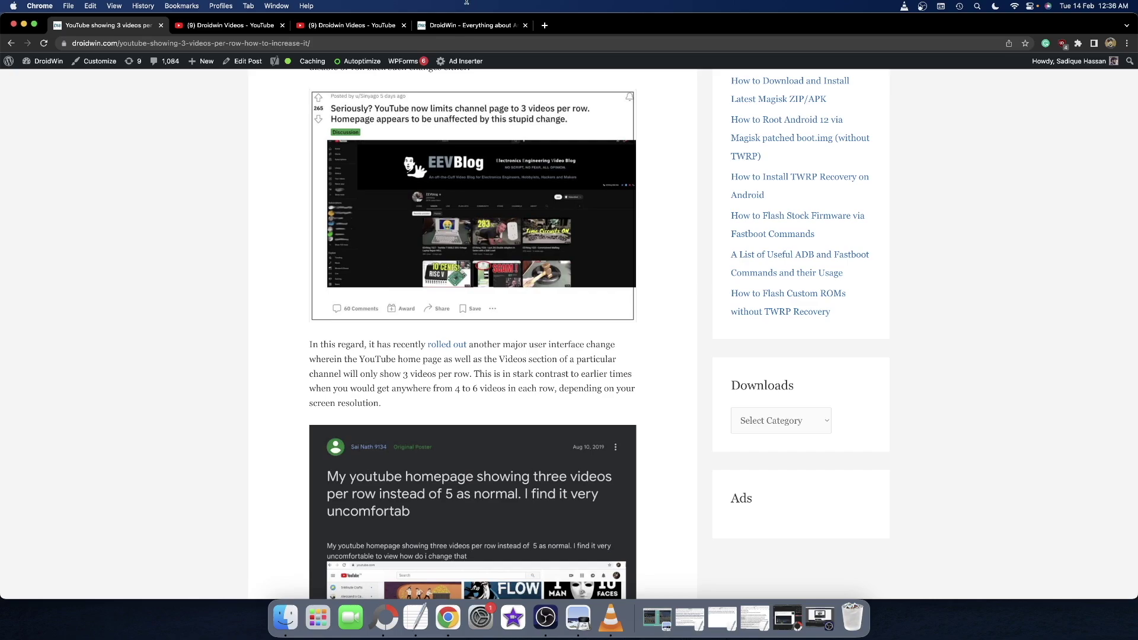
Switch from the DroidWin article to the Droidwin Videos YouTube channel page.
{"action": "left_click", "coordinate": [198, 27]}
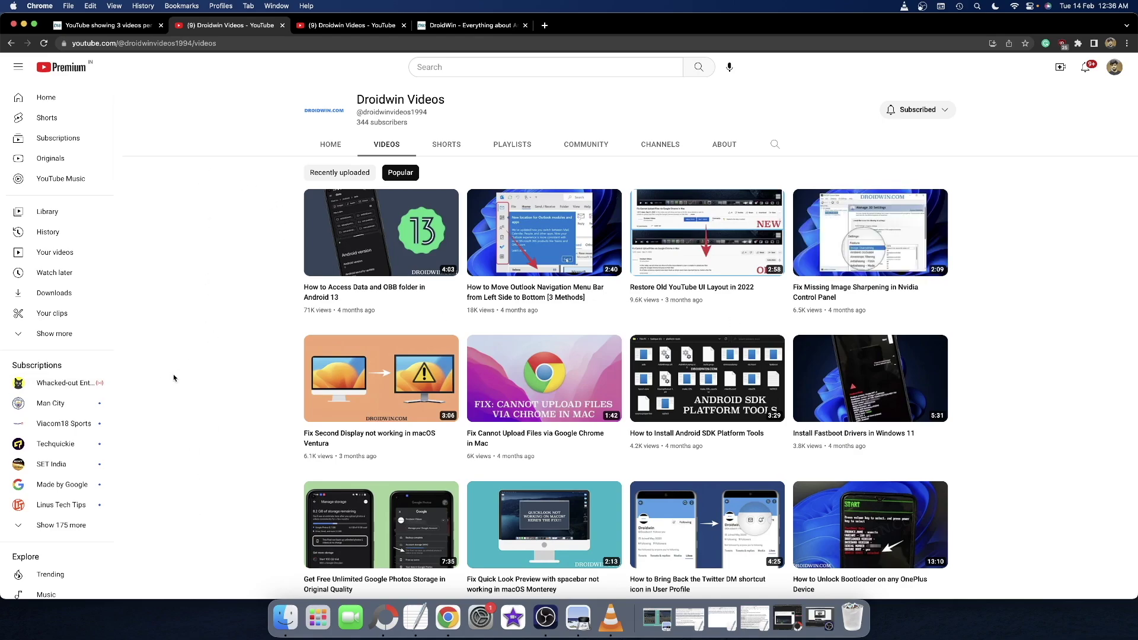
{"action": "scroll", "coordinate": [199, 363], "scroll_direction": "down", "scroll_amount": 5}
{"action": "scroll", "coordinate": [200, 364], "scroll_direction": "up", "scroll_amount": 5}
{"action": "left_click", "coordinate": [356, 25]}
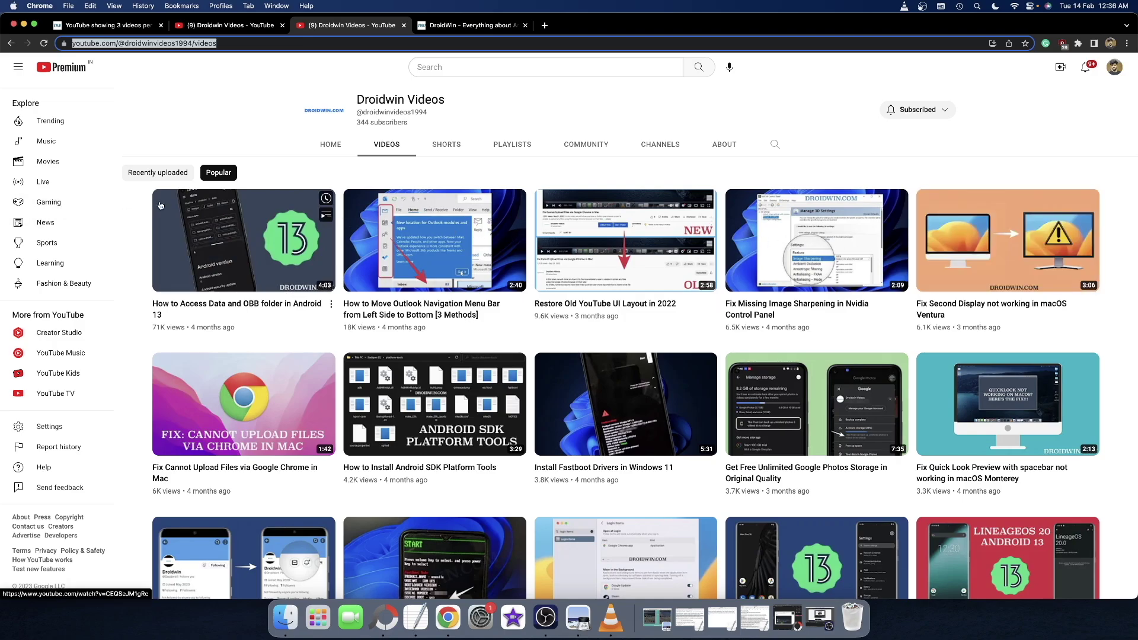
{"action": "scroll", "coordinate": [570, 267], "scroll_direction": "down", "scroll_amount": 2}
{"action": "scroll", "coordinate": [569, 268], "scroll_direction": "up", "scroll_amount": 2}
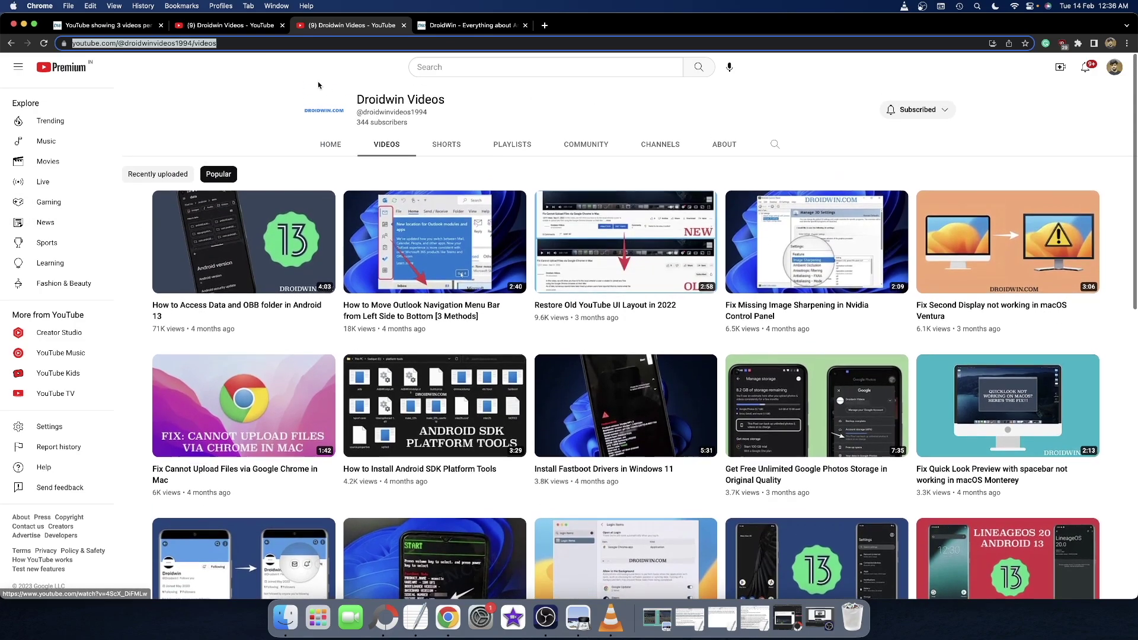
{"action": "left_click", "coordinate": [230, 25]}
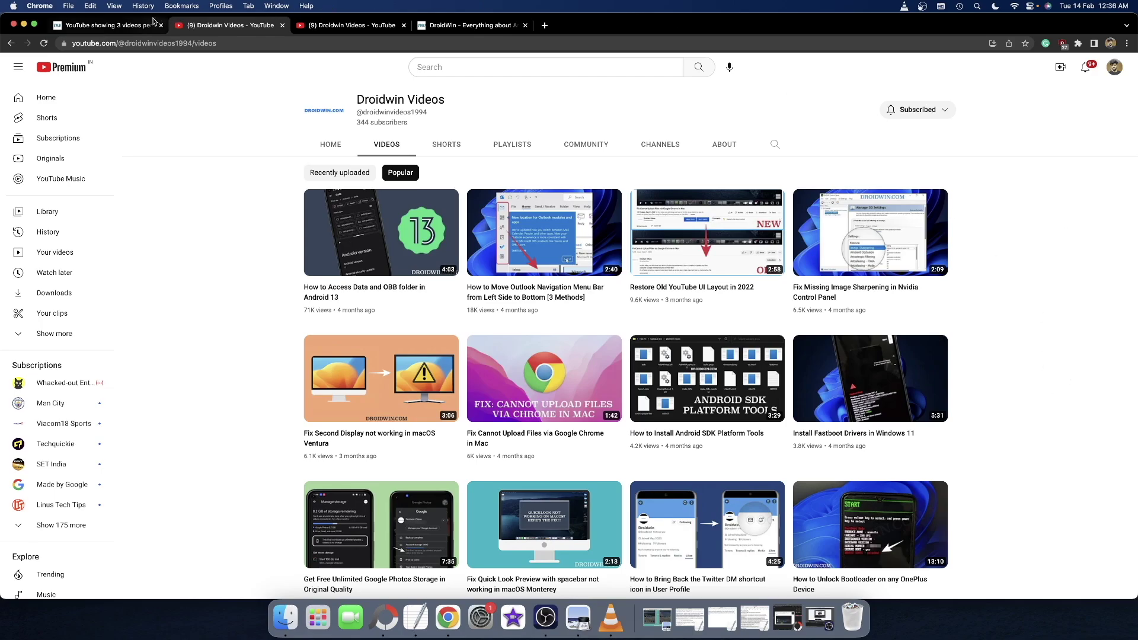
{"action": "left_click", "coordinate": [107, 25]}
{"action": "scroll", "coordinate": [266, 334], "scroll_direction": "down", "scroll_amount": 5}
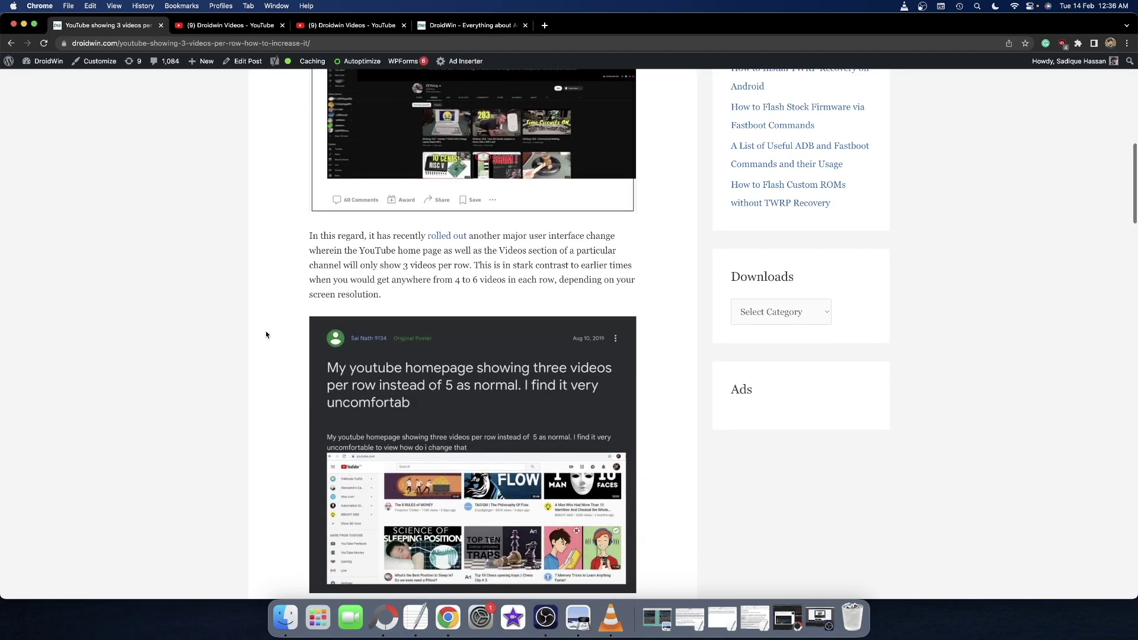
{"action": "scroll", "coordinate": [266, 335], "scroll_direction": "down", "scroll_amount": 5}
{"action": "scroll", "coordinate": [266, 334], "scroll_direction": "down", "scroll_amount": 5}
{"action": "scroll", "coordinate": [266, 335], "scroll_direction": "down", "scroll_amount": 5}
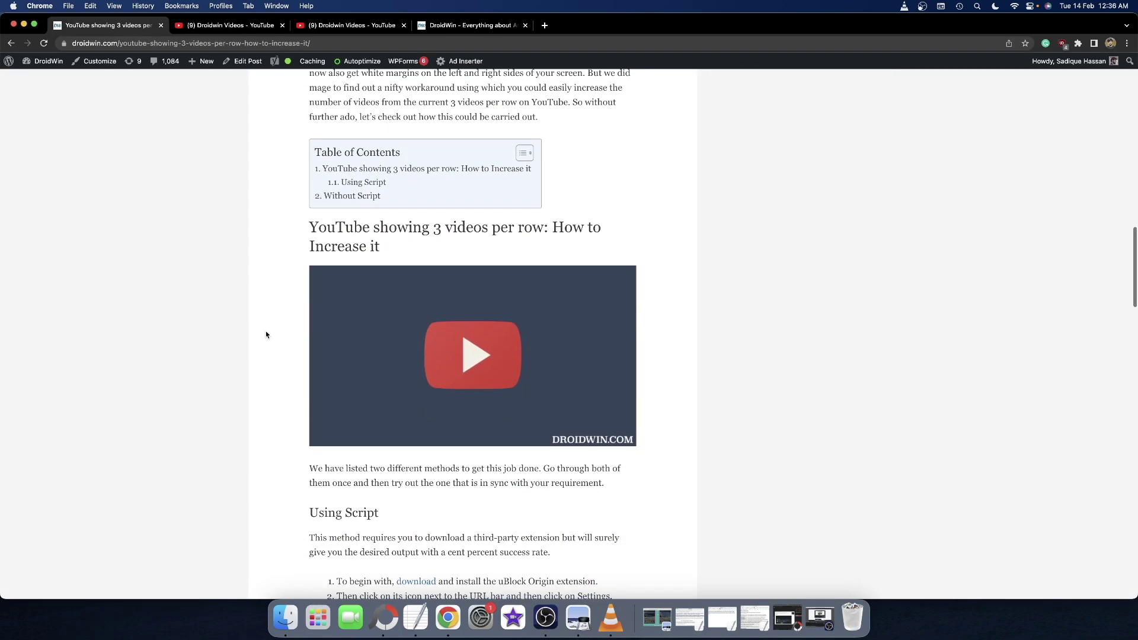
{"action": "scroll", "coordinate": [266, 335], "scroll_direction": "down", "scroll_amount": 3}
{"action": "scroll", "coordinate": [266, 335], "scroll_direction": "down", "scroll_amount": 1}
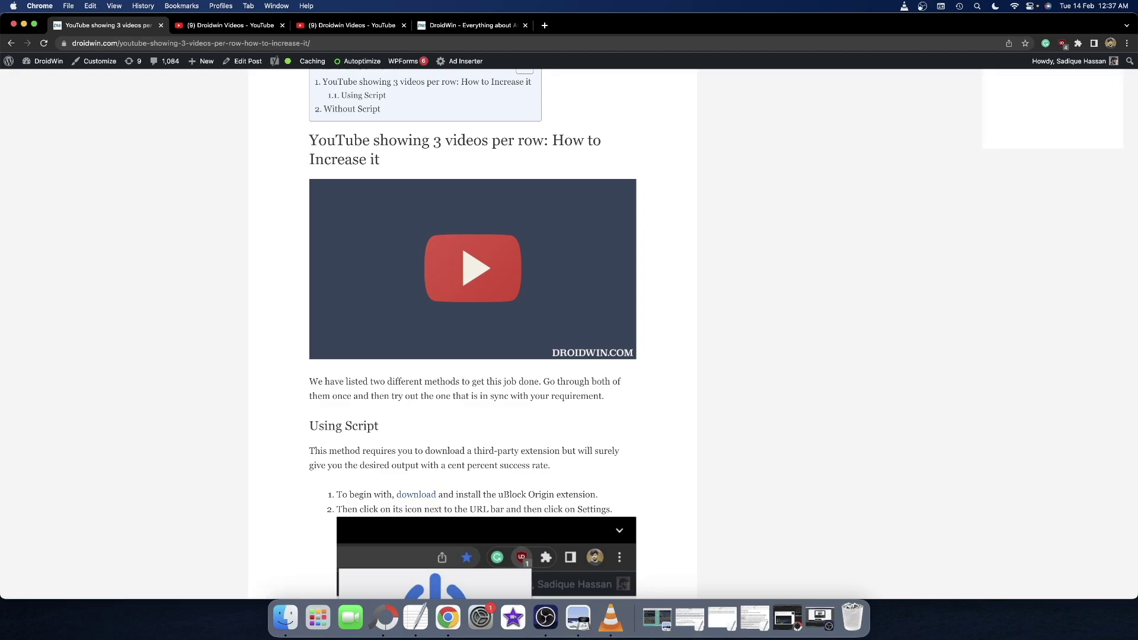
Open the uBlock Origin toolbar panel on the DroidWin article page.
{"action": "left_click", "coordinate": [1063, 43]}
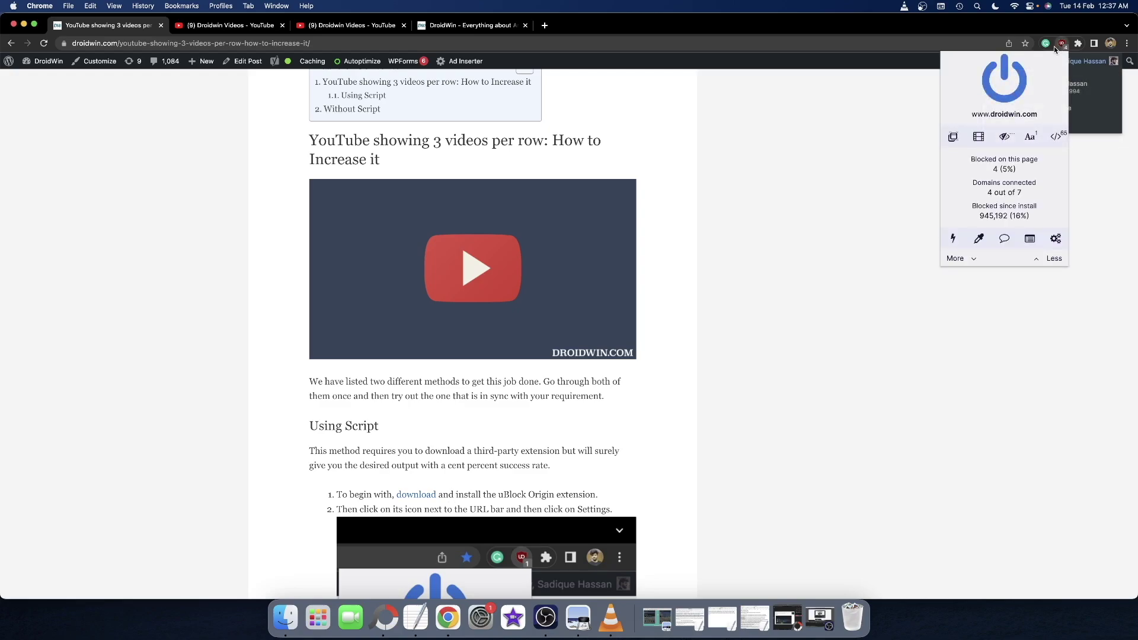
Open the uBlock Origin dashboard, then go back to the article's filter lines.
{"action": "left_click", "coordinate": [1057, 240]}
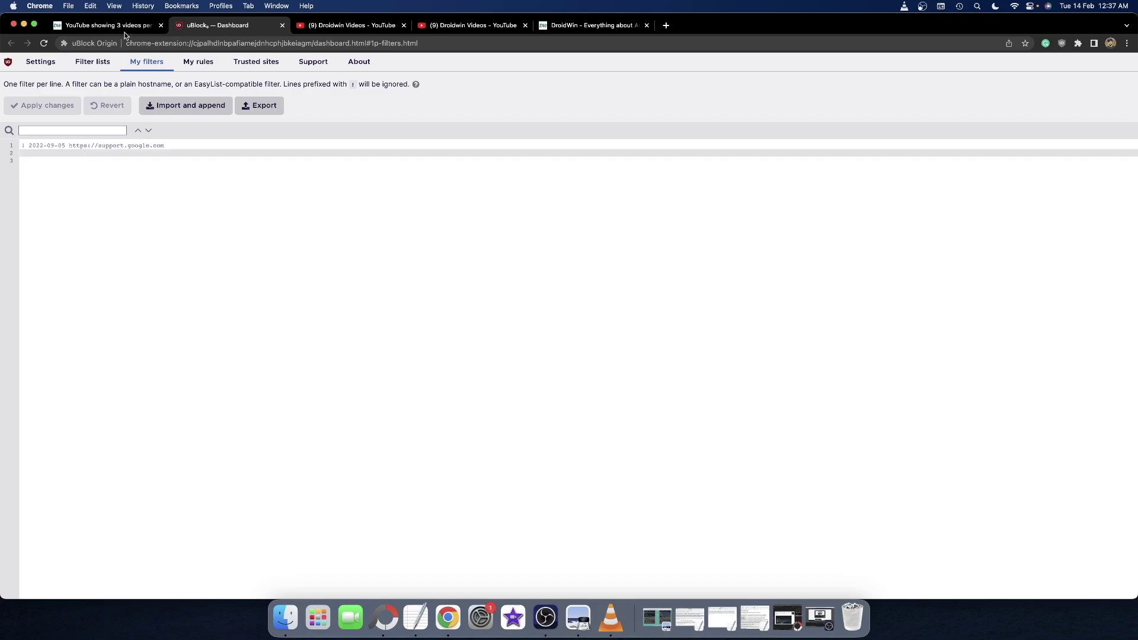
{"action": "left_click", "coordinate": [106, 25]}
{"action": "scroll", "coordinate": [286, 382], "scroll_direction": "down", "scroll_amount": 5}
{"action": "scroll", "coordinate": [286, 382], "scroll_direction": "down", "scroll_amount": 5}
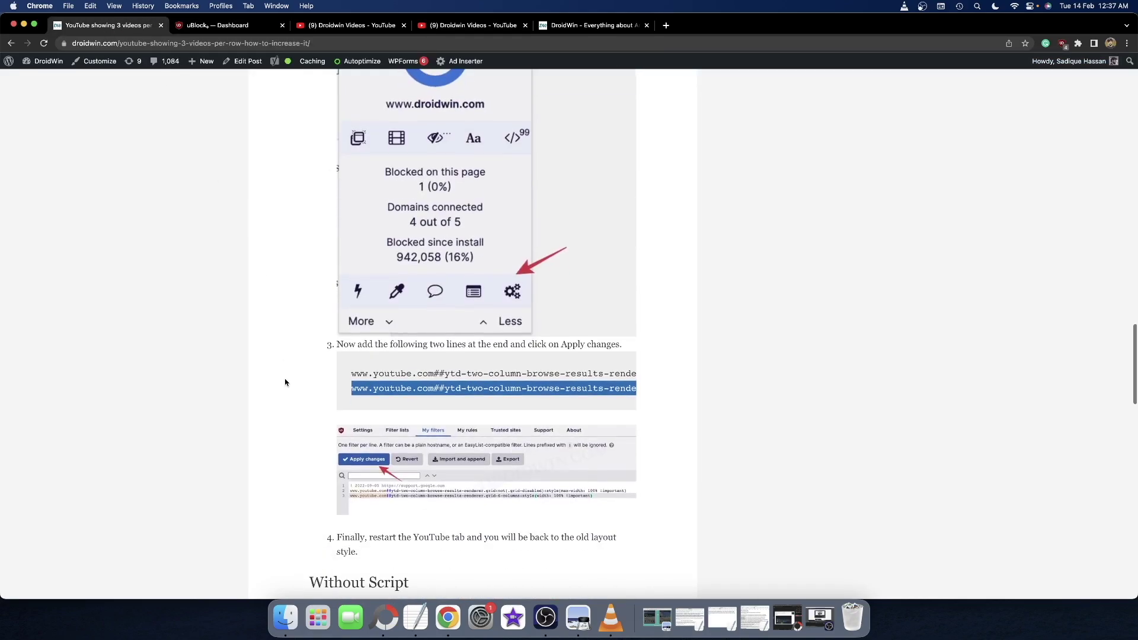
Copy the article's first youtube.com grid filter into My filters as line 2.
{"action": "triple_click", "coordinate": [381, 373]}
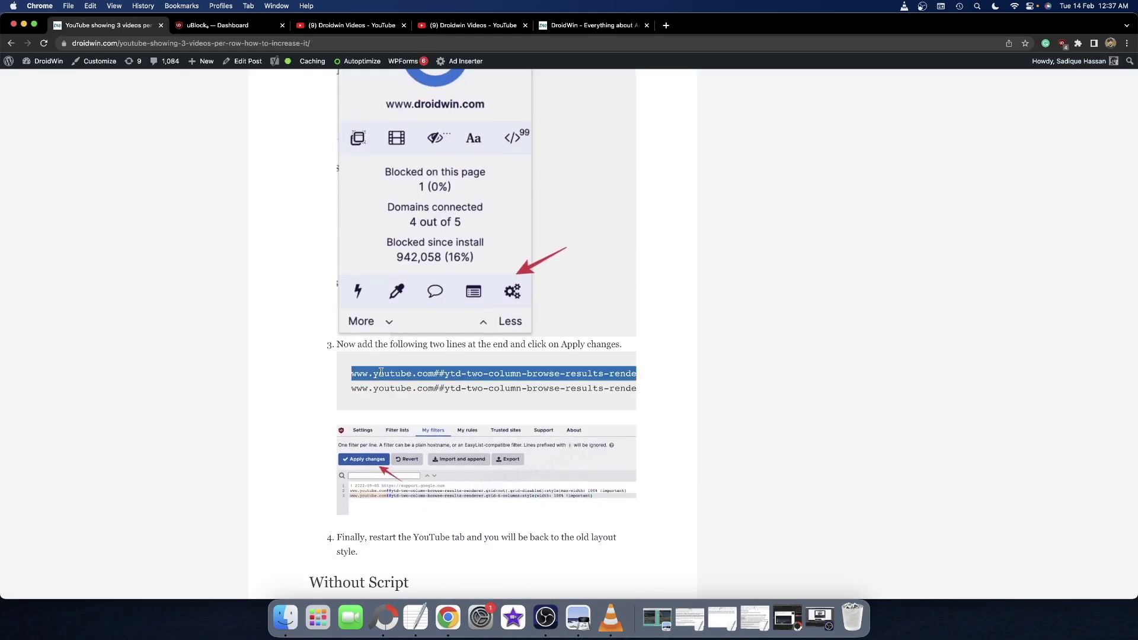
{"action": "key", "text": "super+c"}
{"action": "left_click", "coordinate": [217, 25]}
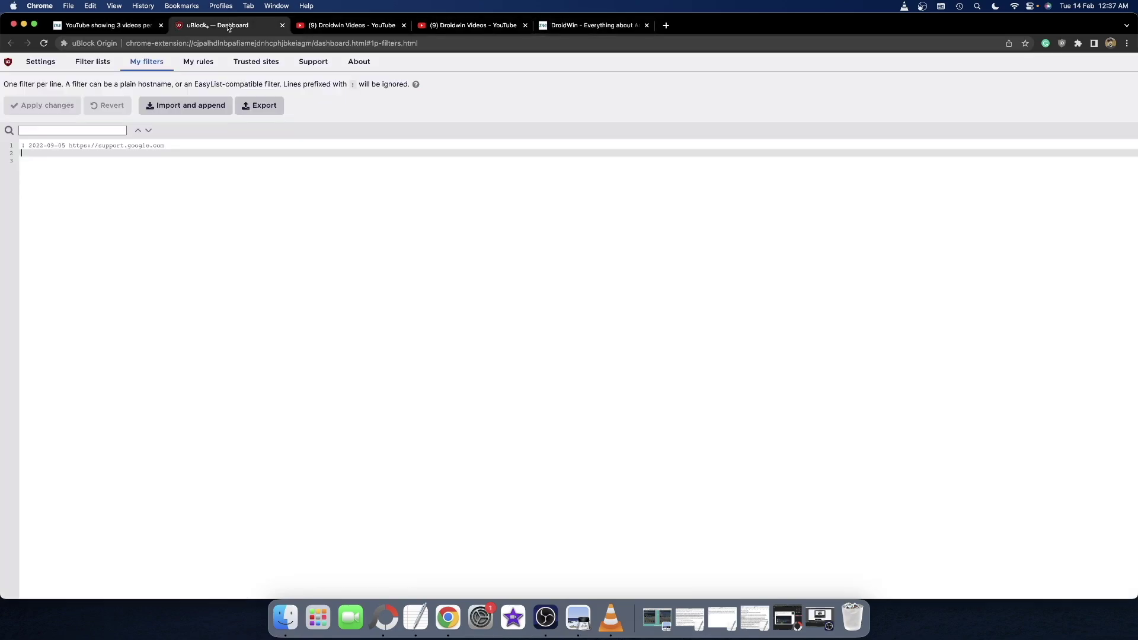
{"action": "key", "text": "super+v"}
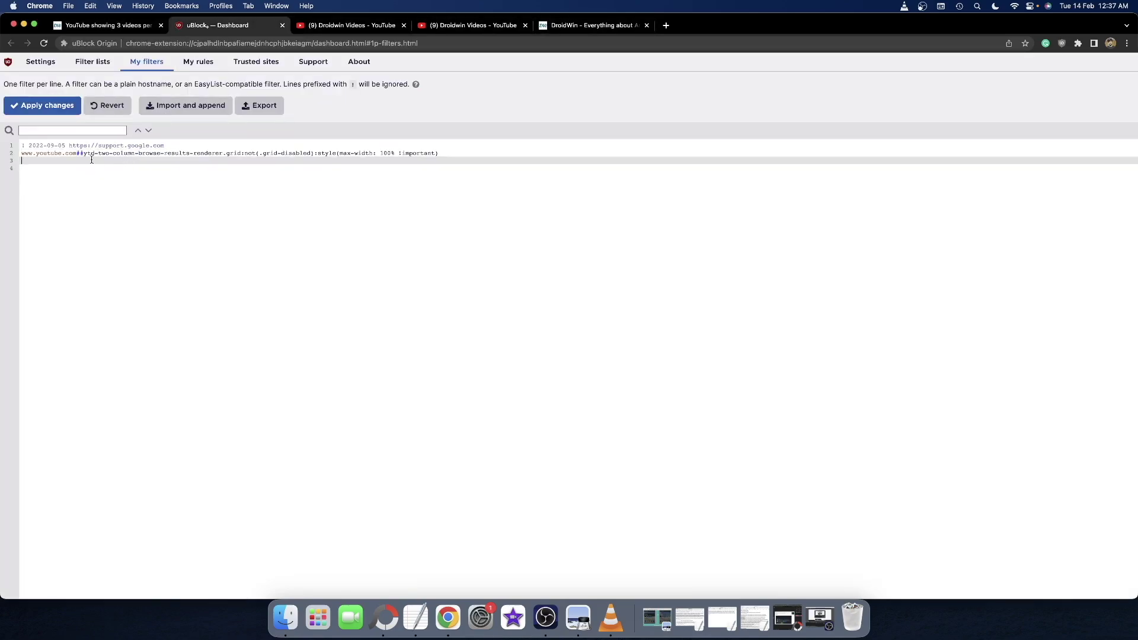
Add the second grid filter as line 3, apply changes, and return to the channel page.
{"action": "left_click", "coordinate": [107, 25]}
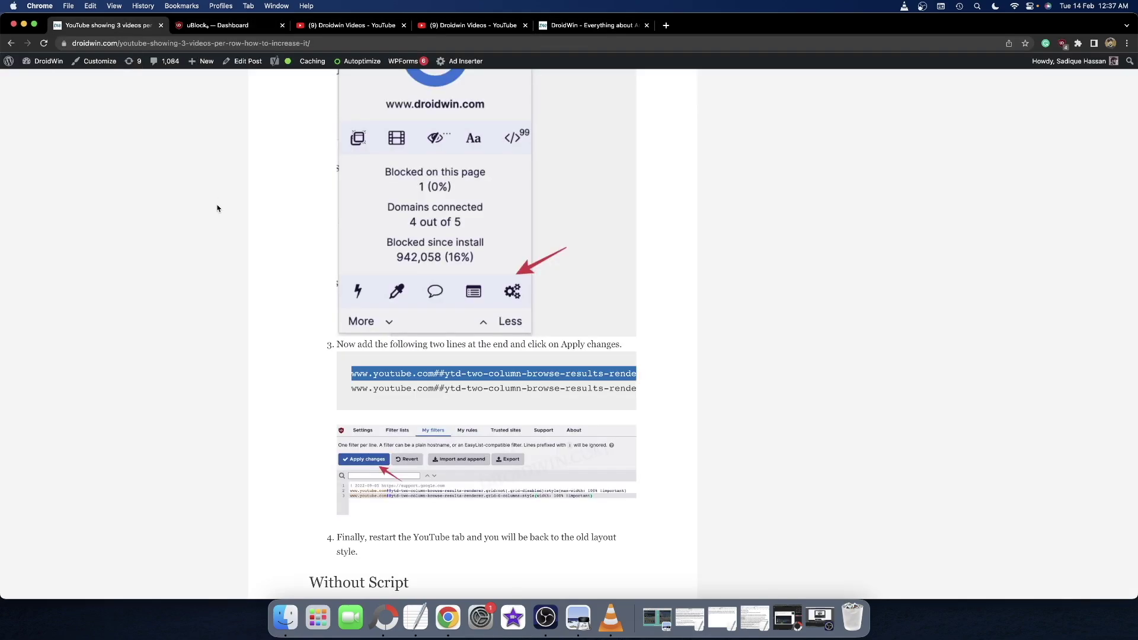
{"action": "scroll", "coordinate": [429, 288], "scroll_direction": "down", "scroll_amount": 2}
{"action": "triple_click", "coordinate": [430, 286]}
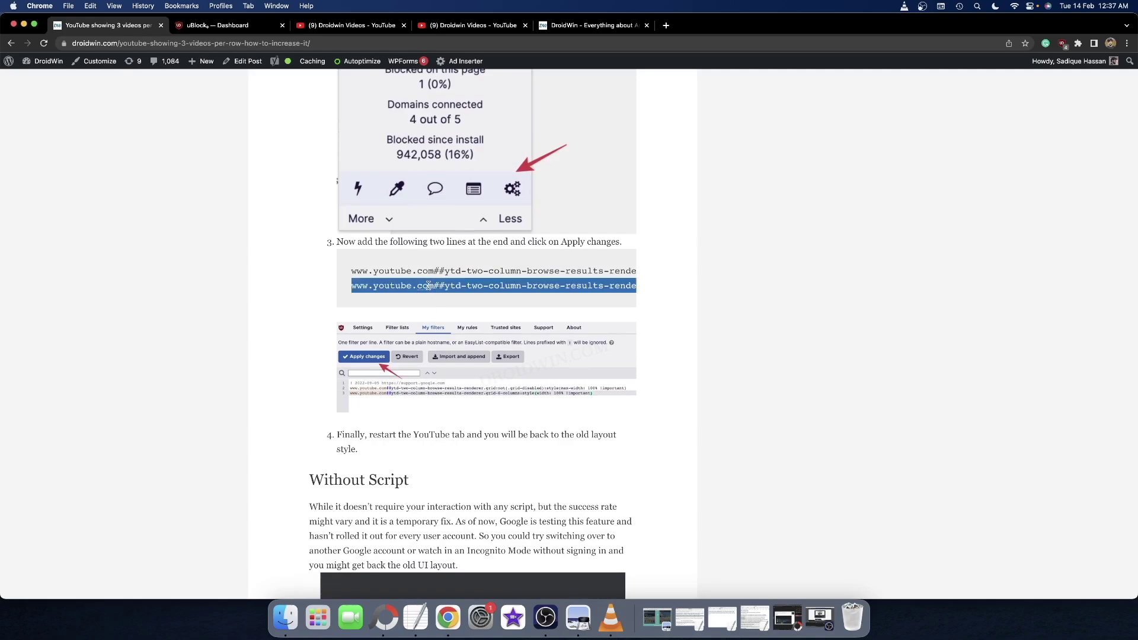
{"action": "key", "text": "super+c"}
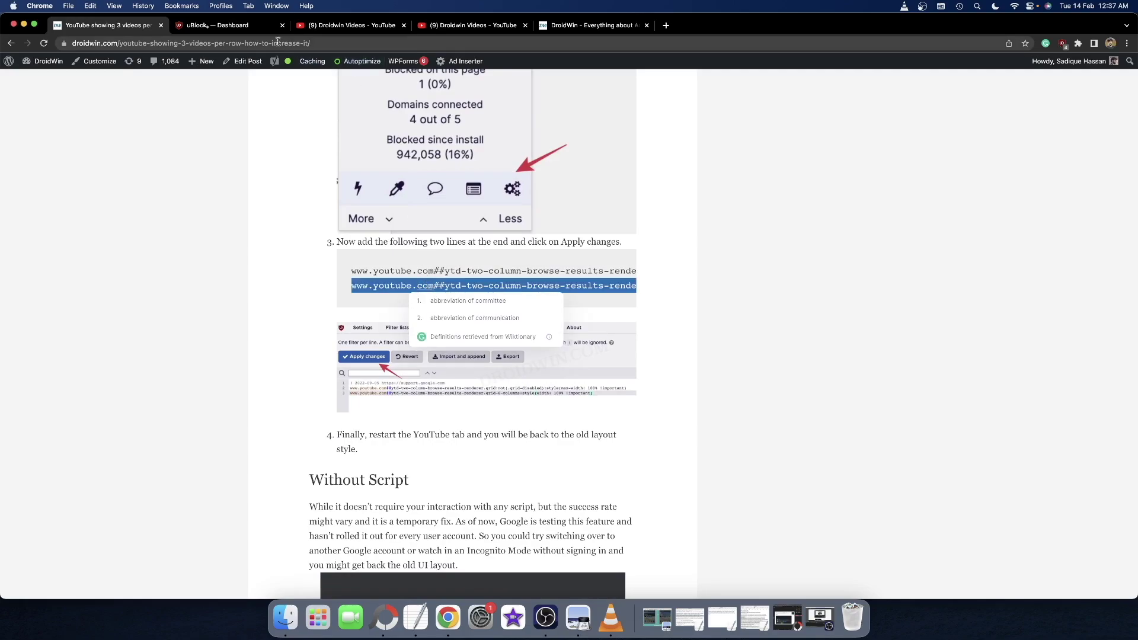
{"action": "left_click", "coordinate": [217, 24]}
{"action": "key", "text": "super+v"}
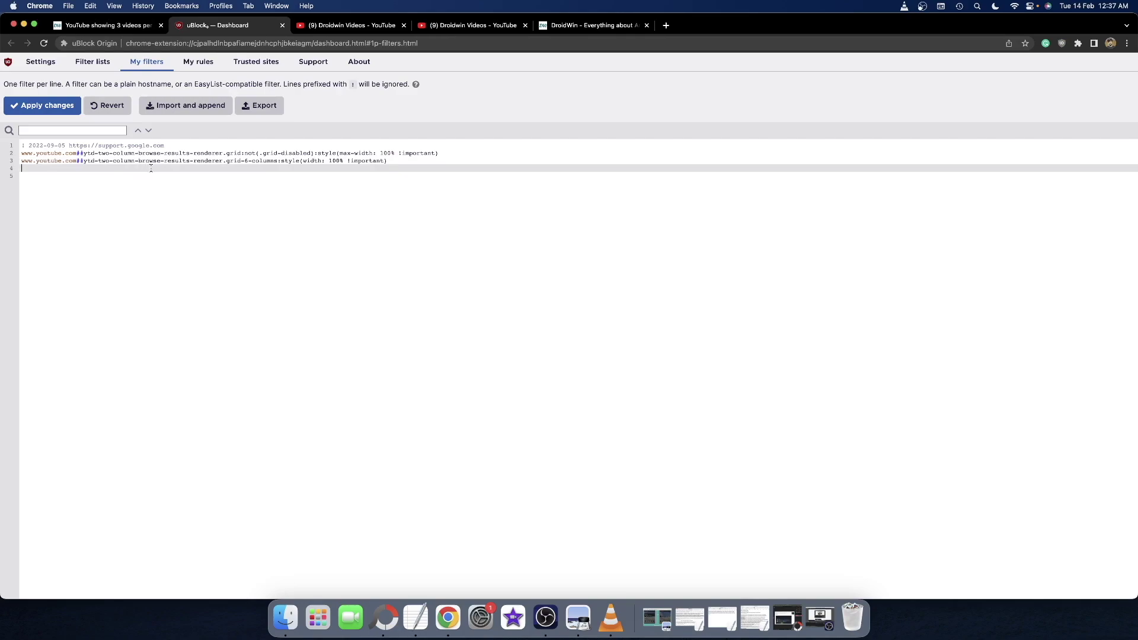
{"action": "left_click", "coordinate": [52, 108]}
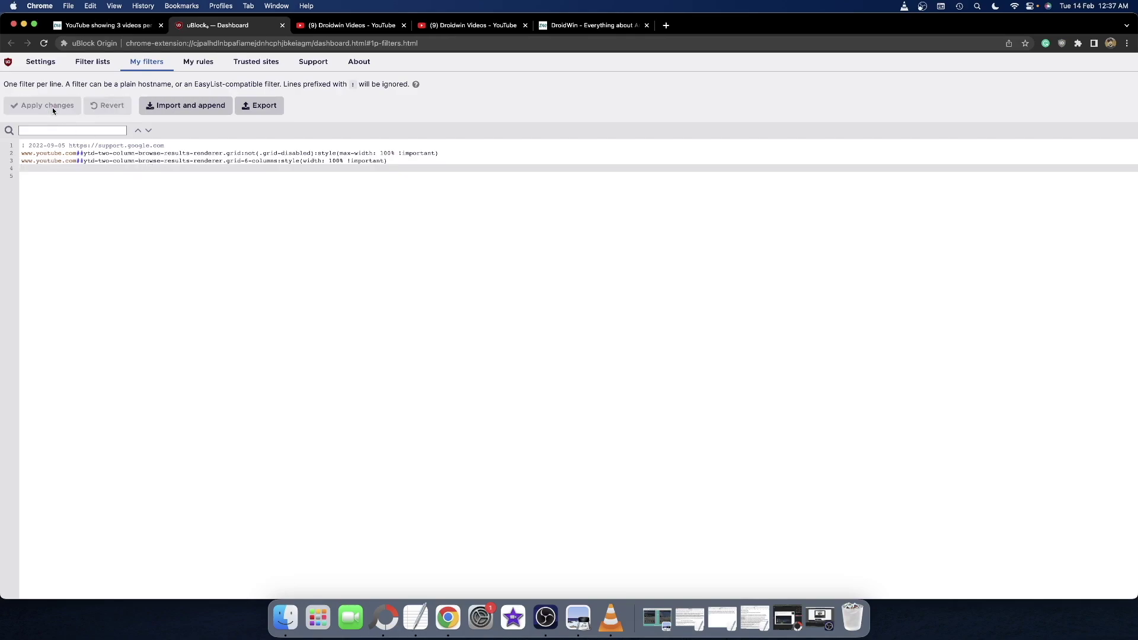
{"action": "left_click", "coordinate": [351, 26]}
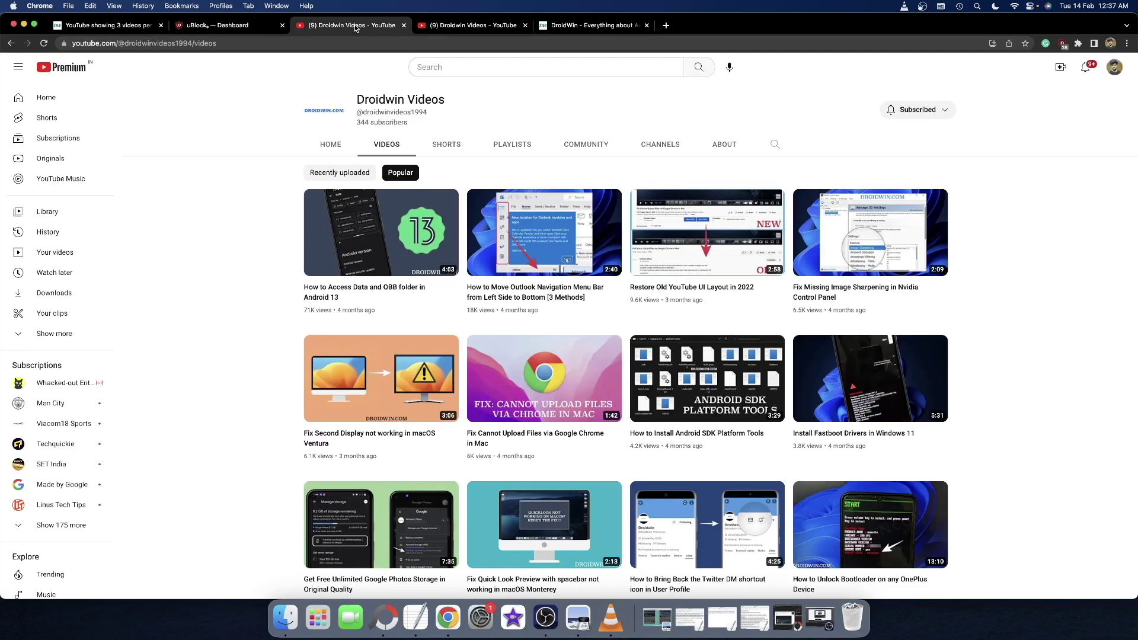
Reload the channel page, view its Popular videos, and check the My filters editor.
{"action": "left_click", "coordinate": [43, 43]}
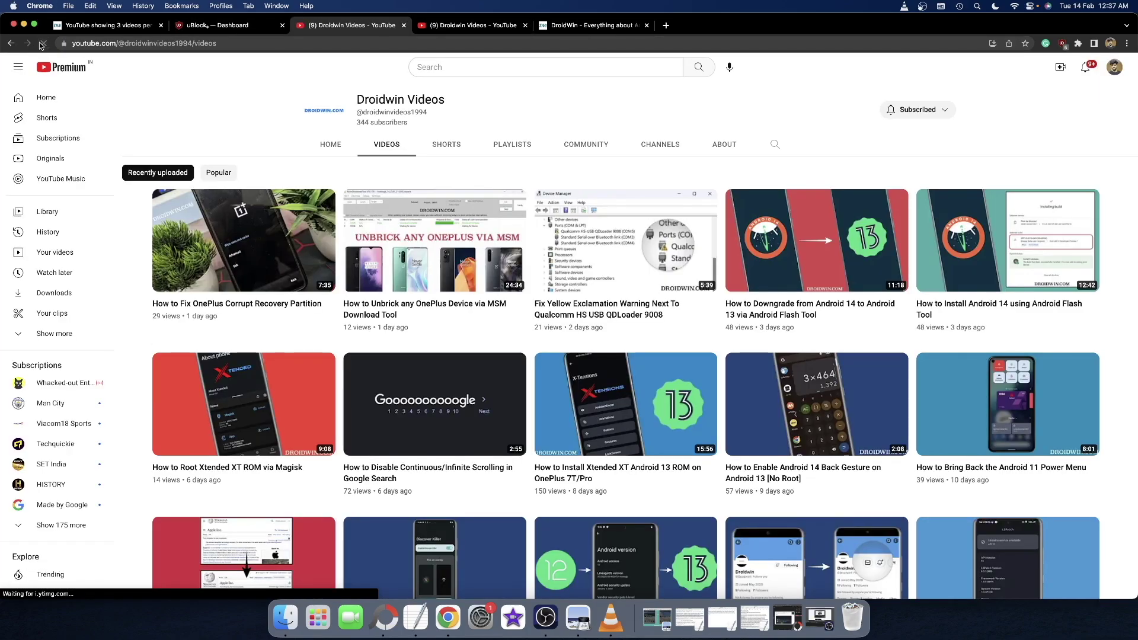
{"action": "left_click", "coordinate": [220, 173]}
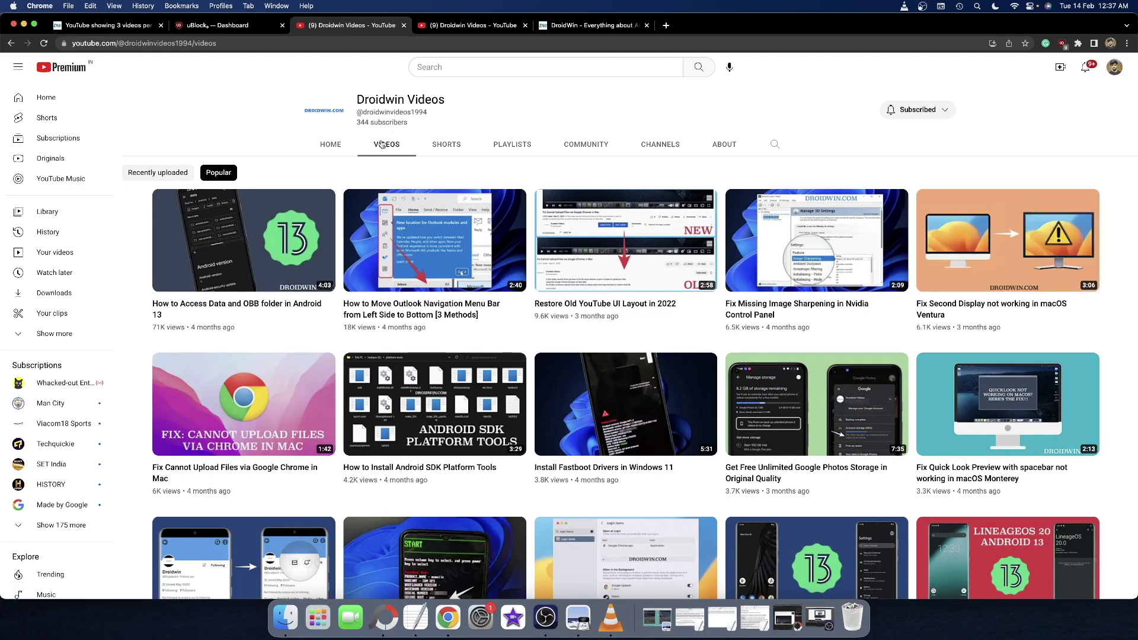
{"action": "key", "text": "super+2"}
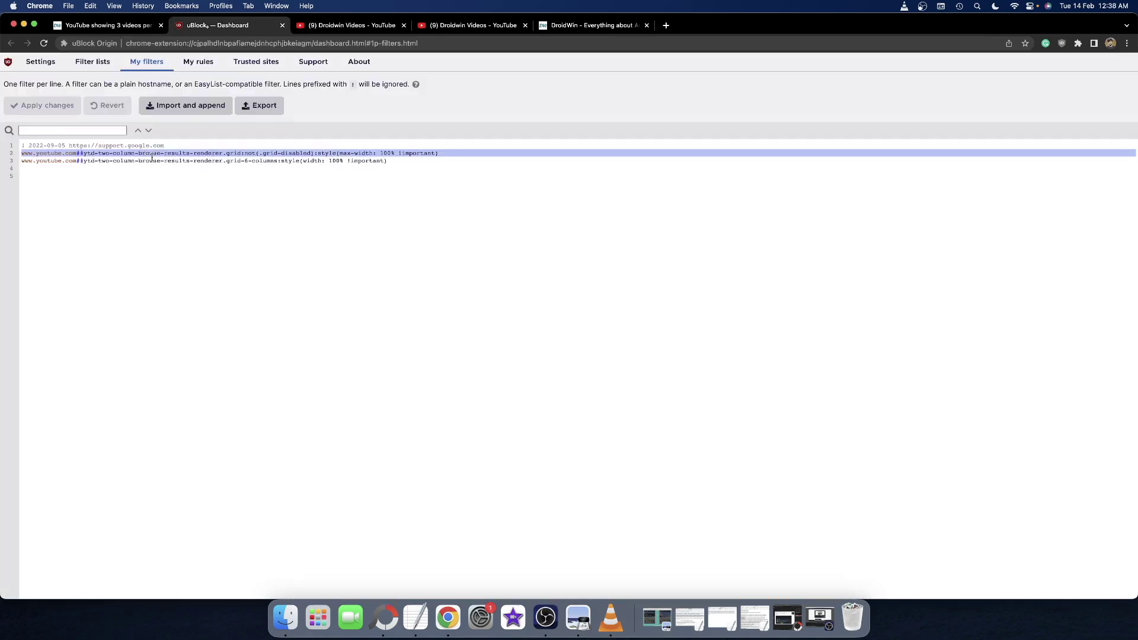
{"action": "left_click", "coordinate": [148, 184]}
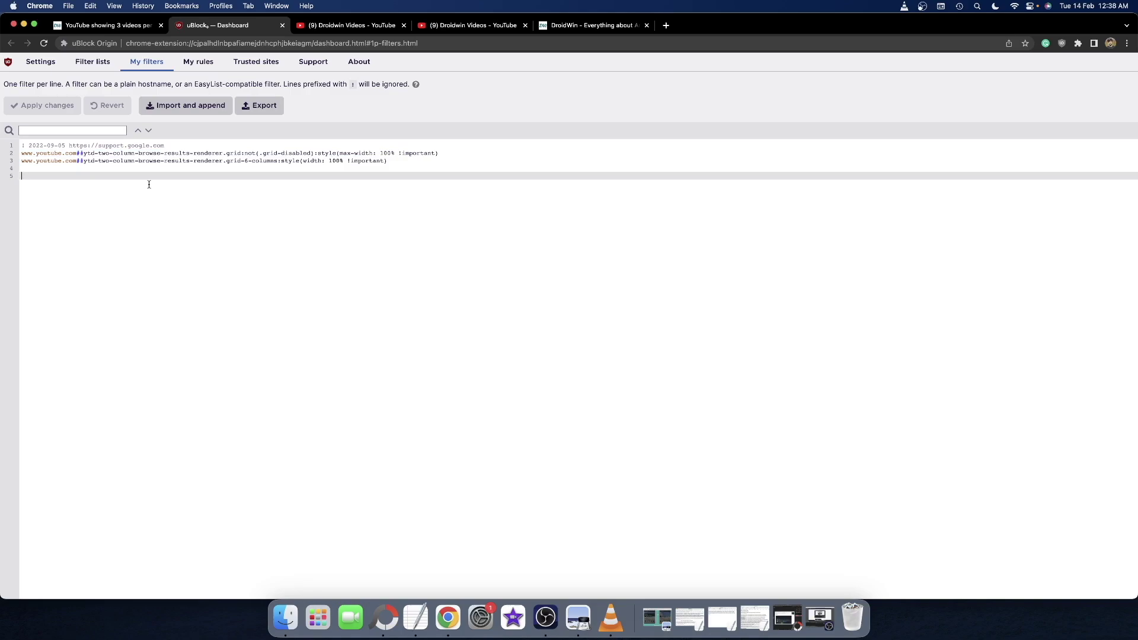
Reopen the uBlock Origin dashboard from the DroidWin article.
{"action": "left_click", "coordinate": [281, 25]}
{"action": "left_click", "coordinate": [98, 25]}
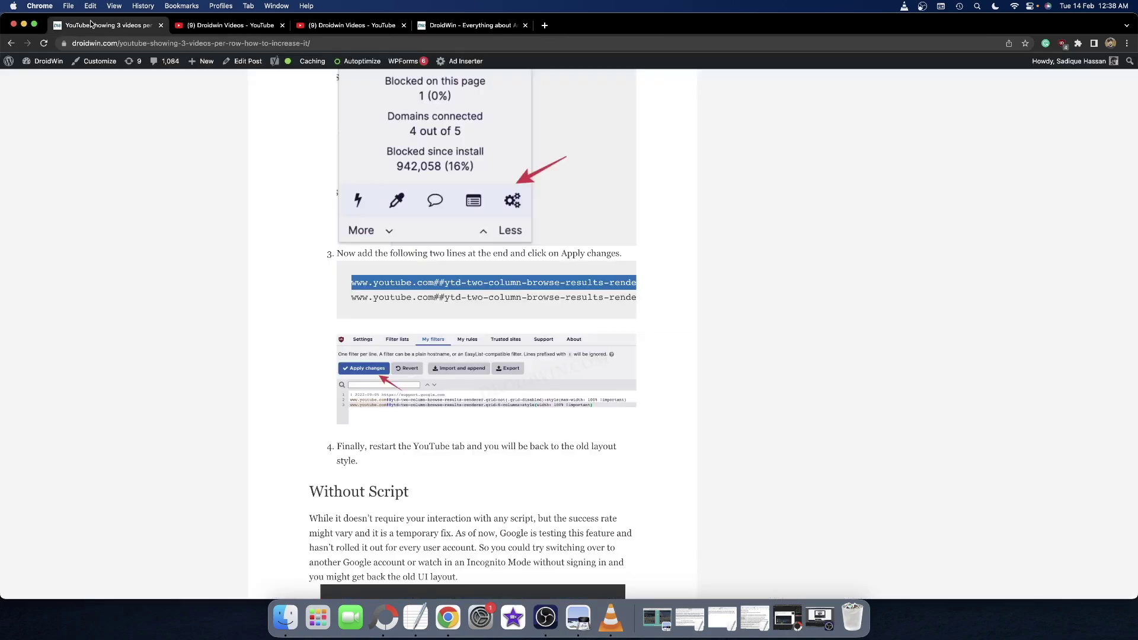
{"action": "scroll", "coordinate": [441, 236], "scroll_direction": "up", "scroll_amount": 15}
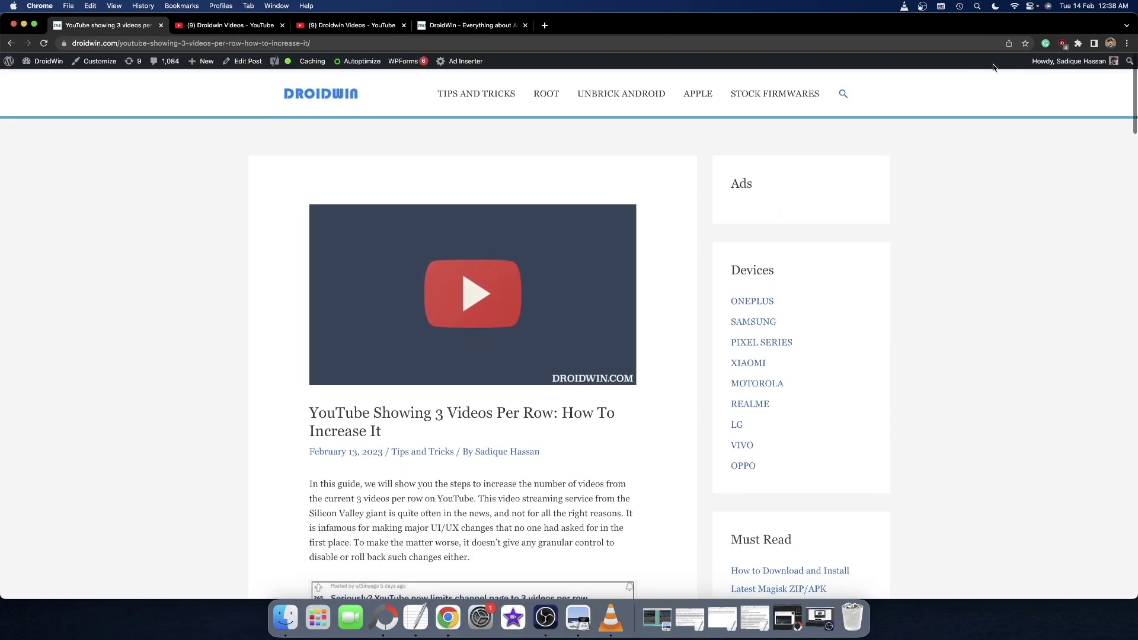
{"action": "left_click", "coordinate": [1060, 43]}
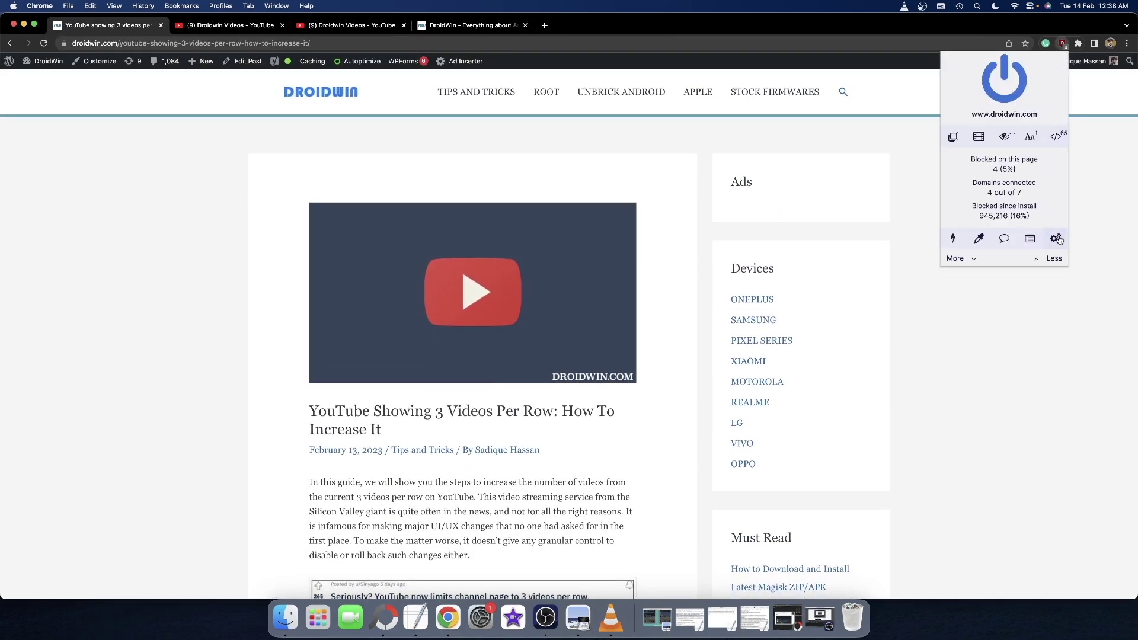
{"action": "left_click", "coordinate": [1057, 238]}
Delete both YouTube grid rules from My filters and apply the change.
{"action": "left_click", "coordinate": [654, 183]}
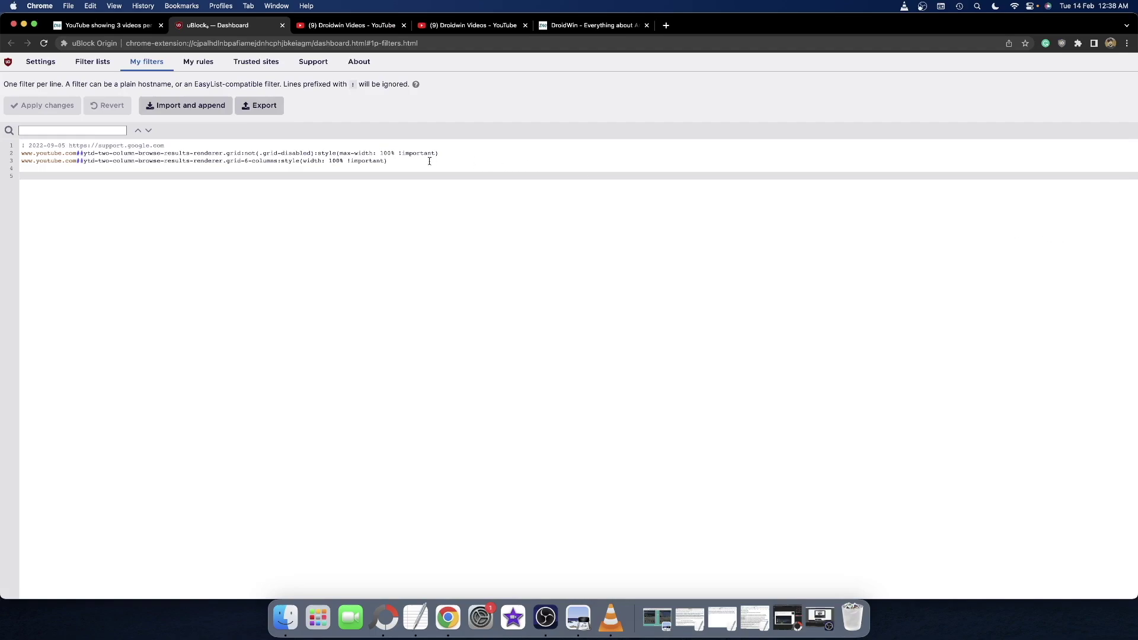
{"action": "left_click_drag", "start_coordinate": [430, 161], "coordinate": [70, 143]}
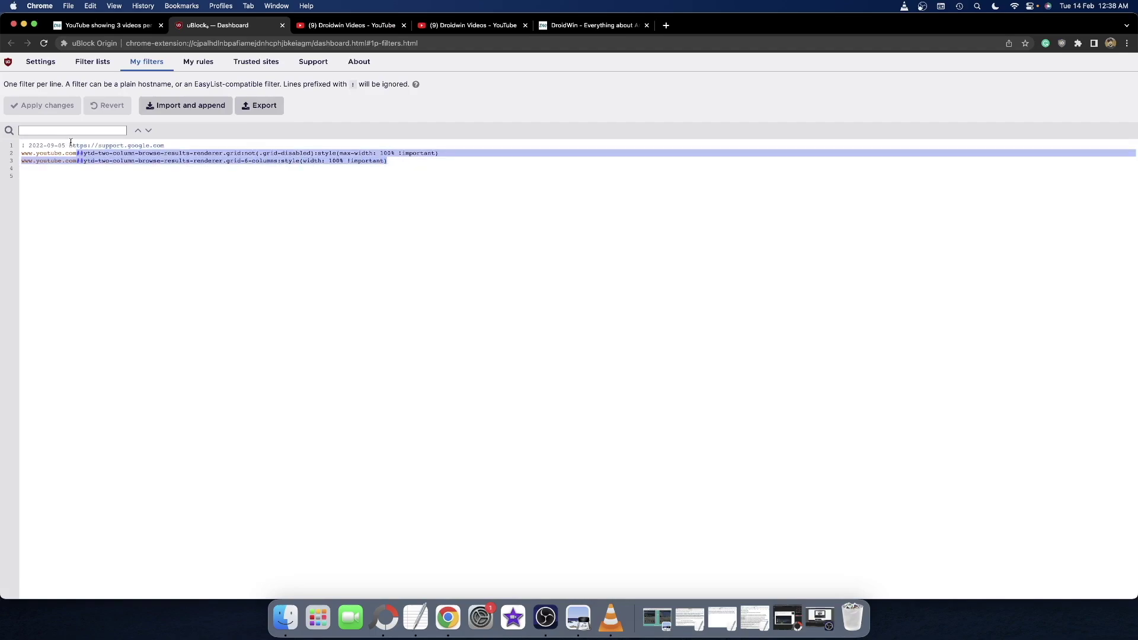
{"action": "key", "text": "BackSpace"}
{"action": "key", "text": "BackSpace"}
{"action": "key", "text": "BackSpace"}
{"action": "key", "text": "BackSpace"}
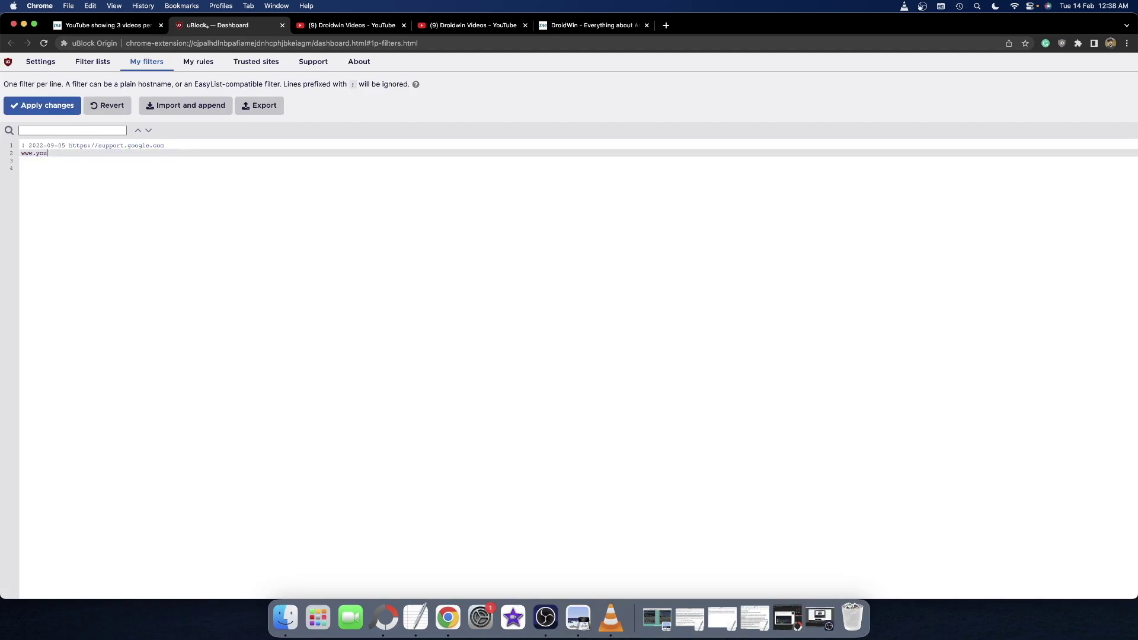
{"action": "key", "text": "BackSpace"}
{"action": "key", "text": "BackSpace"}
{"action": "key", "text": "BackSpace"}
{"action": "key", "text": "BackSpace"}
{"action": "key", "text": "BackSpace"}
{"action": "key", "text": "BackSpace"}
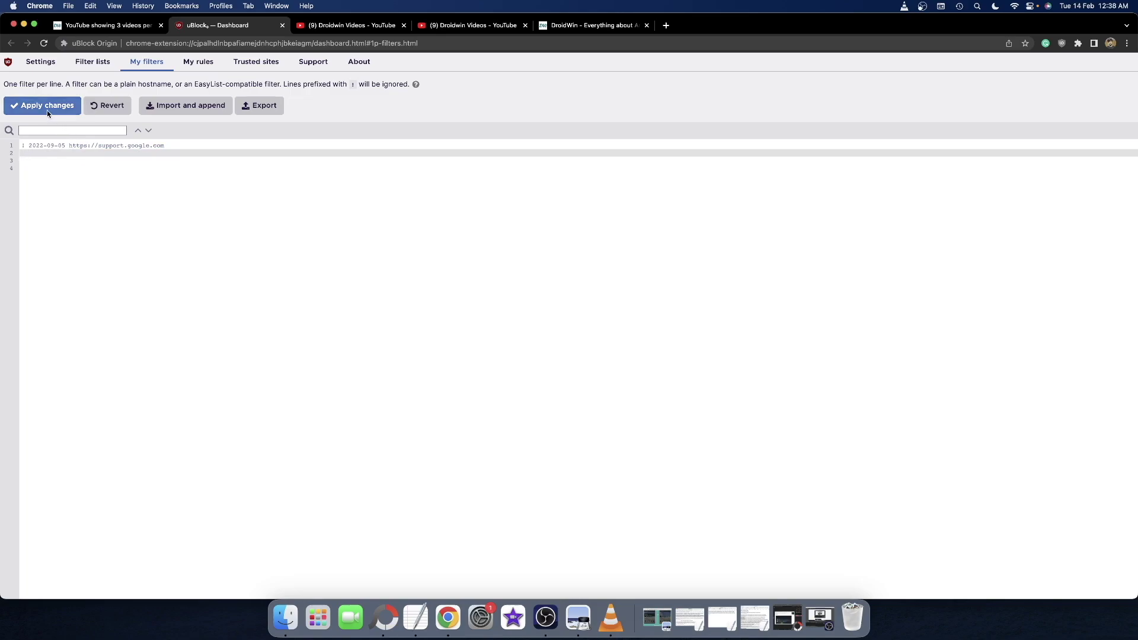
{"action": "left_click", "coordinate": [47, 107]}
Reload the Droidwin Videos channel tab and show its Popular videos.
{"action": "left_click", "coordinate": [323, 29]}
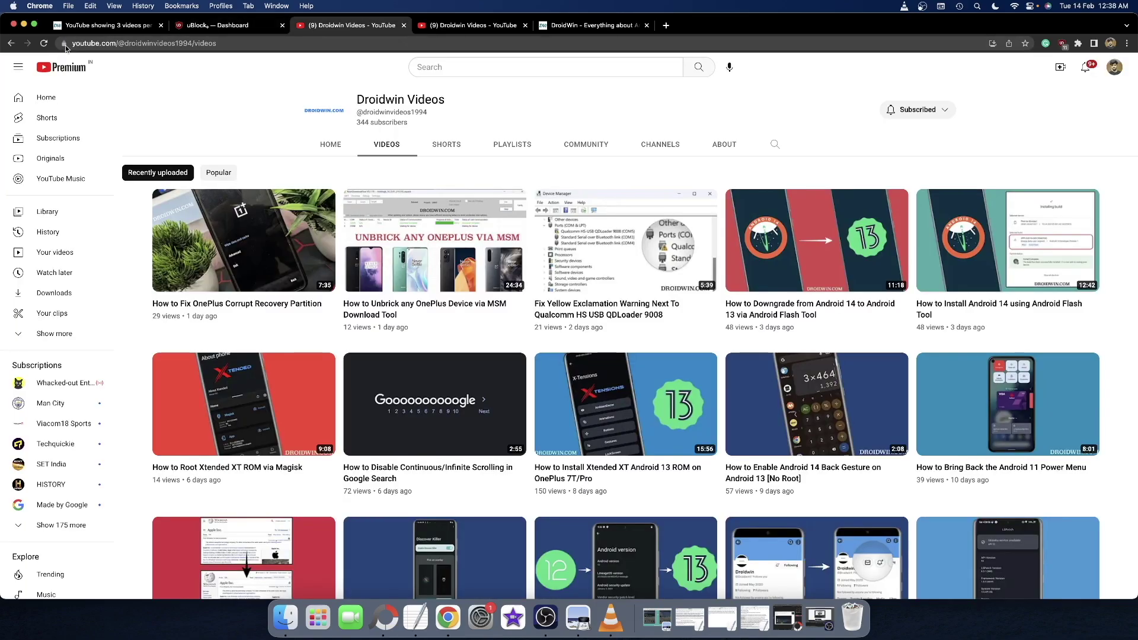
{"action": "left_click", "coordinate": [43, 43]}
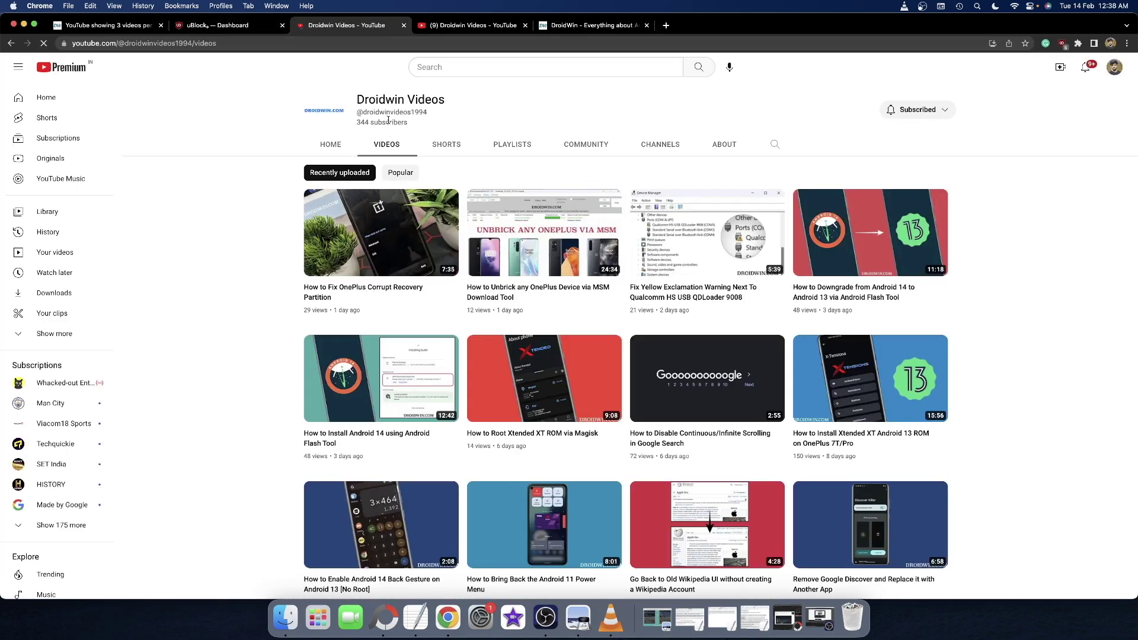
{"action": "left_click", "coordinate": [400, 171]}
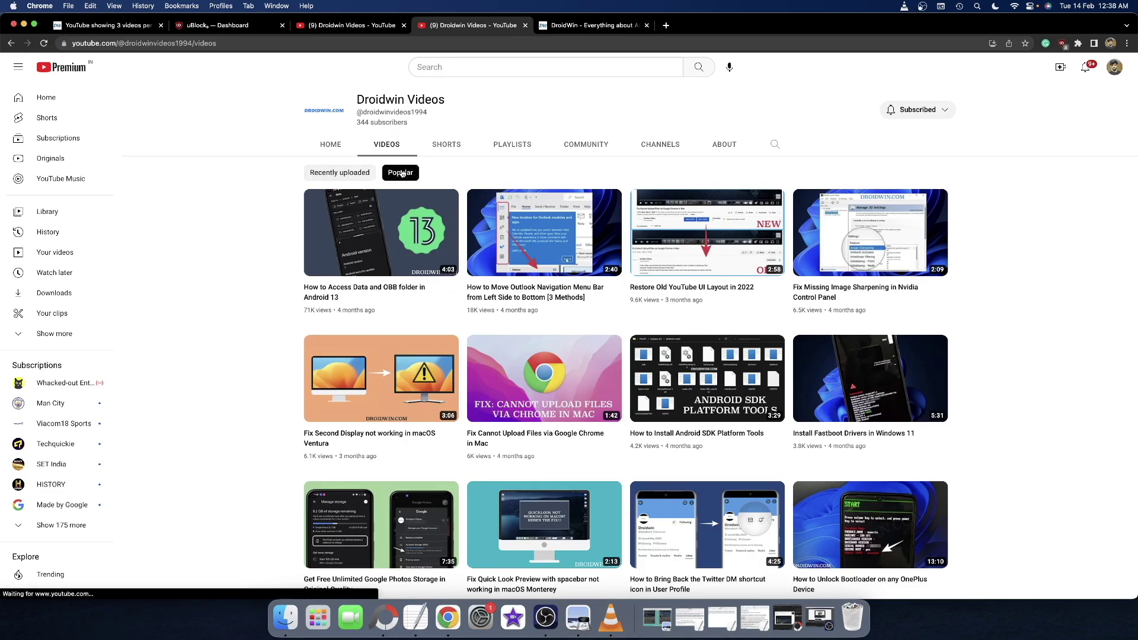
Paste the article's first YouTube grid rule into My filters line 2.
{"action": "left_click", "coordinate": [116, 25]}
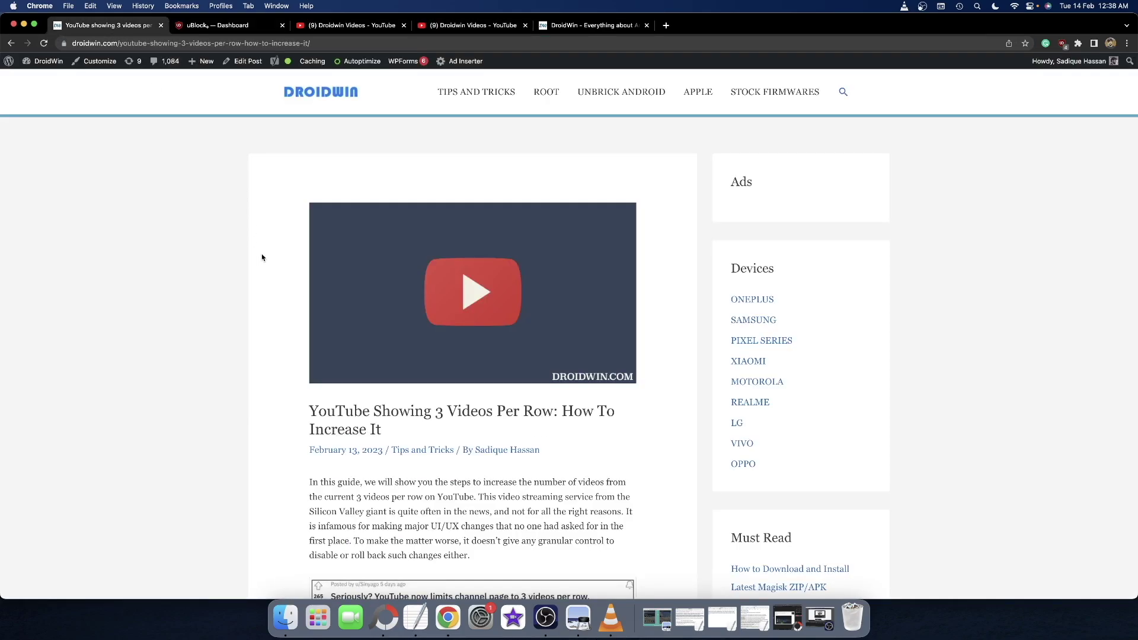
{"action": "scroll", "coordinate": [292, 278], "scroll_direction": "down", "scroll_amount": 5}
{"action": "scroll", "coordinate": [293, 279], "scroll_direction": "down", "scroll_amount": 5}
{"action": "scroll", "coordinate": [293, 279], "scroll_direction": "down", "scroll_amount": 5}
{"action": "scroll", "coordinate": [293, 278], "scroll_direction": "down", "scroll_amount": 5}
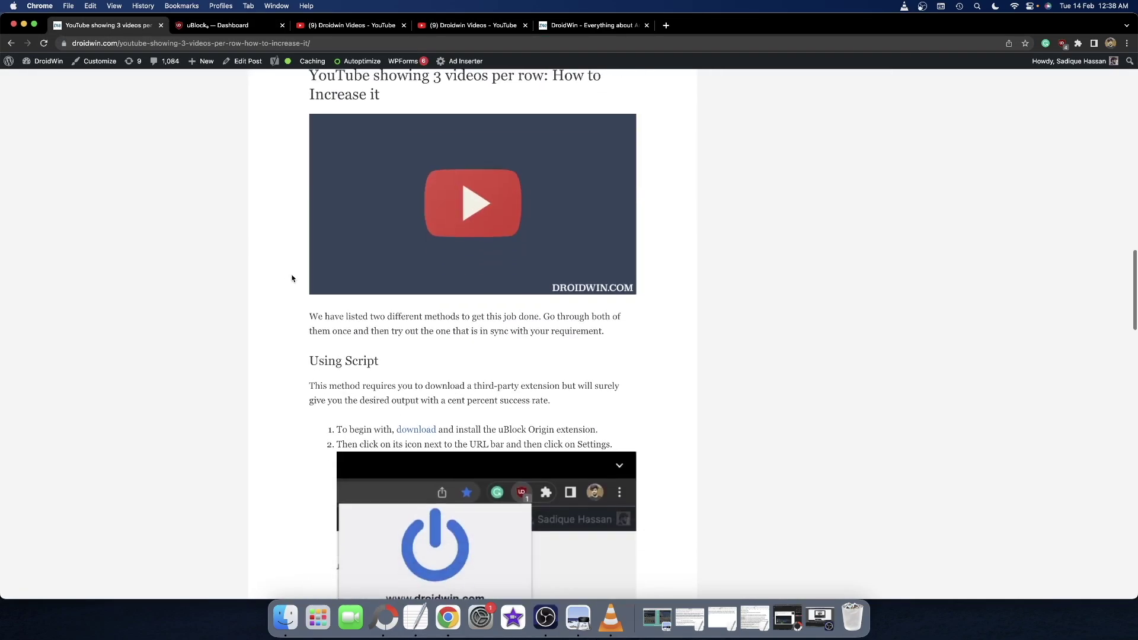
{"action": "scroll", "coordinate": [293, 279], "scroll_direction": "down", "scroll_amount": 5}
{"action": "scroll", "coordinate": [293, 278], "scroll_direction": "down", "scroll_amount": 5}
{"action": "scroll", "coordinate": [292, 278], "scroll_direction": "down", "scroll_amount": 3}
{"action": "scroll", "coordinate": [293, 279], "scroll_direction": "down", "scroll_amount": 1}
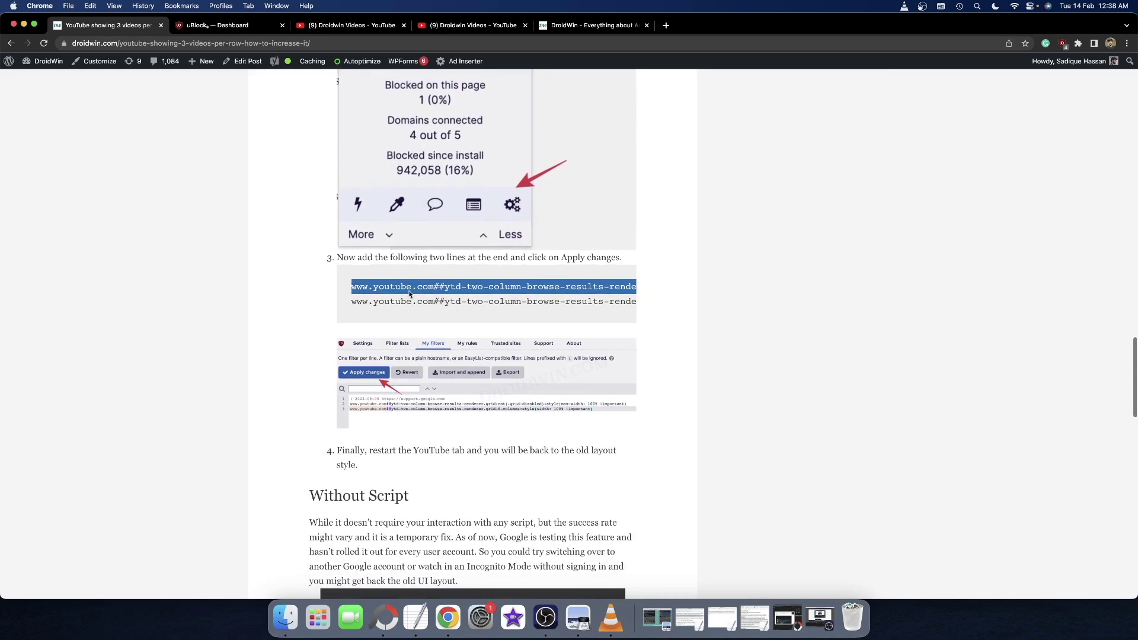
{"action": "triple_click", "coordinate": [412, 286]}
{"action": "key", "text": "super+c"}
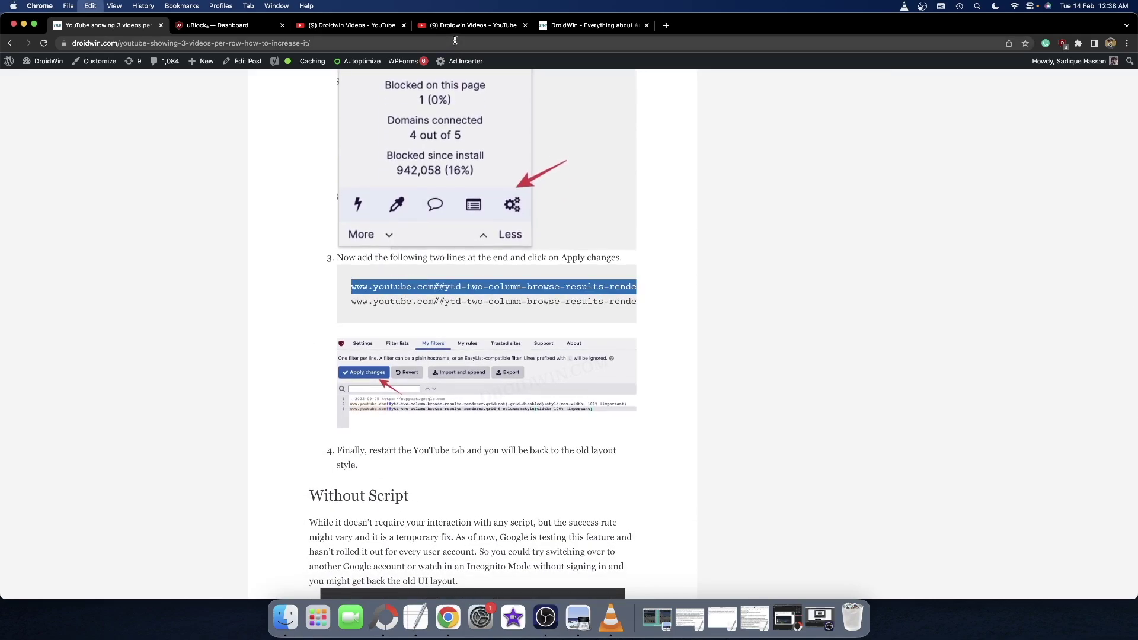
{"action": "left_click", "coordinate": [352, 25]}
{"action": "left_click", "coordinate": [217, 25]}
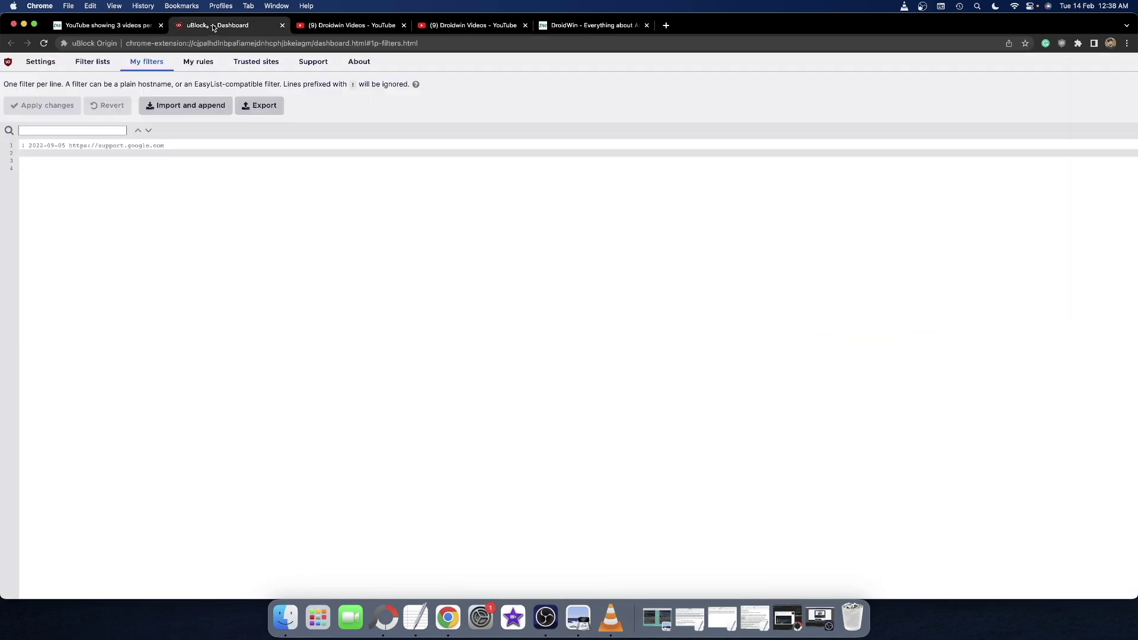
{"action": "left_click", "coordinate": [187, 151]}
{"action": "key", "text": "super+v"}
{"action": "key", "text": "super+v"}
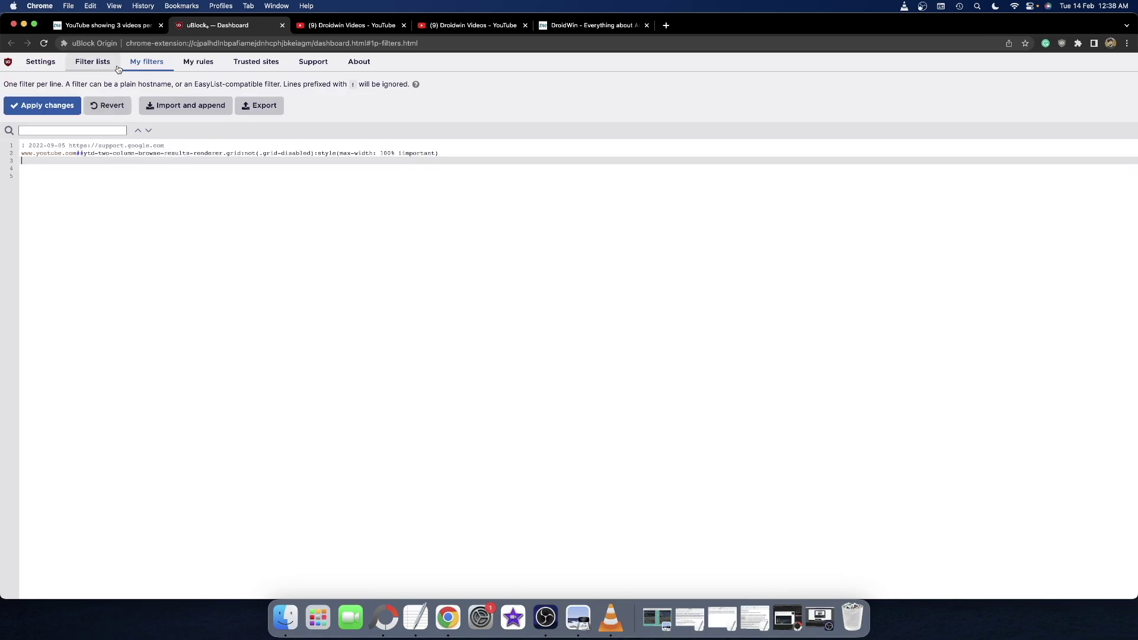
Paste the second grid rule as line 3 and apply the changes.
{"action": "left_click", "coordinate": [105, 26]}
{"action": "triple_click", "coordinate": [392, 302]}
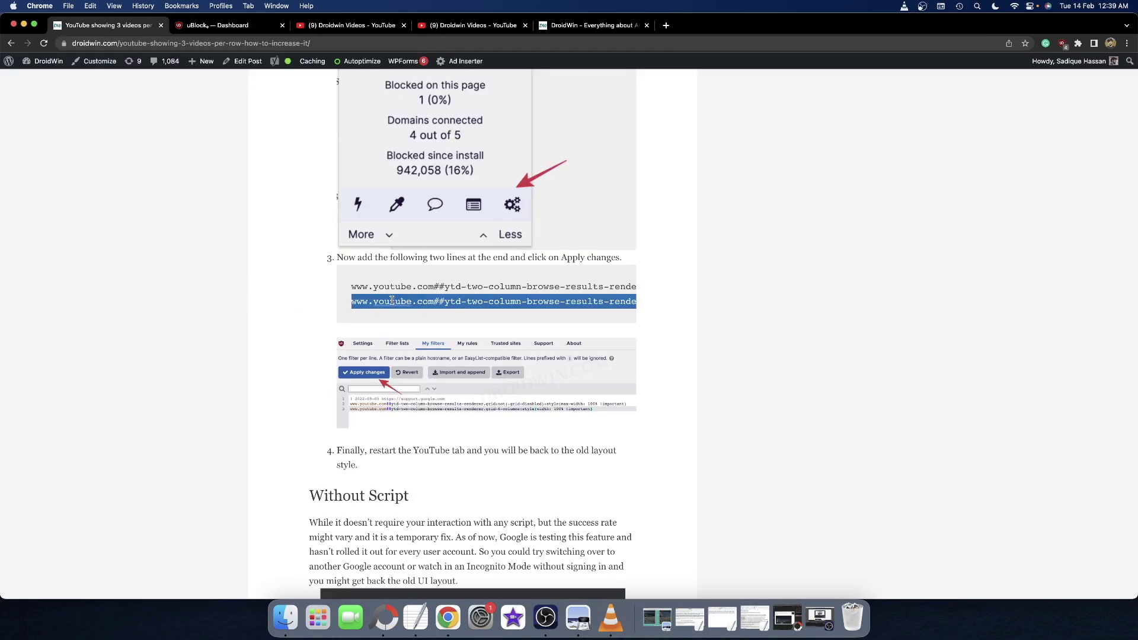
{"action": "key", "text": "super+c"}
{"action": "left_click", "coordinate": [216, 25]}
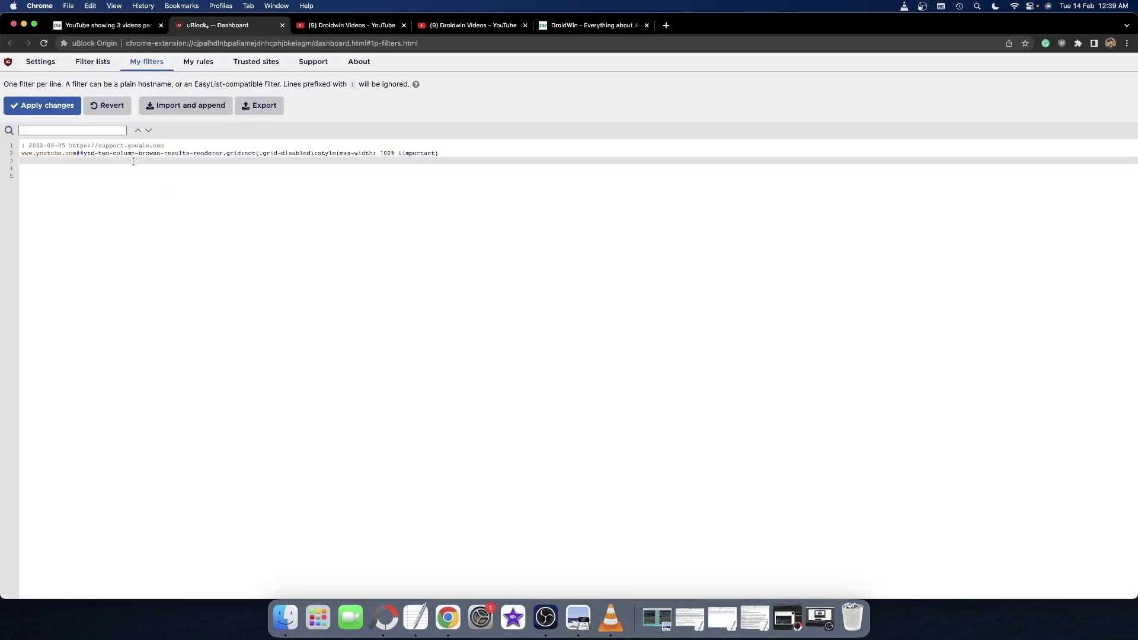
{"action": "key", "text": "super+v"}
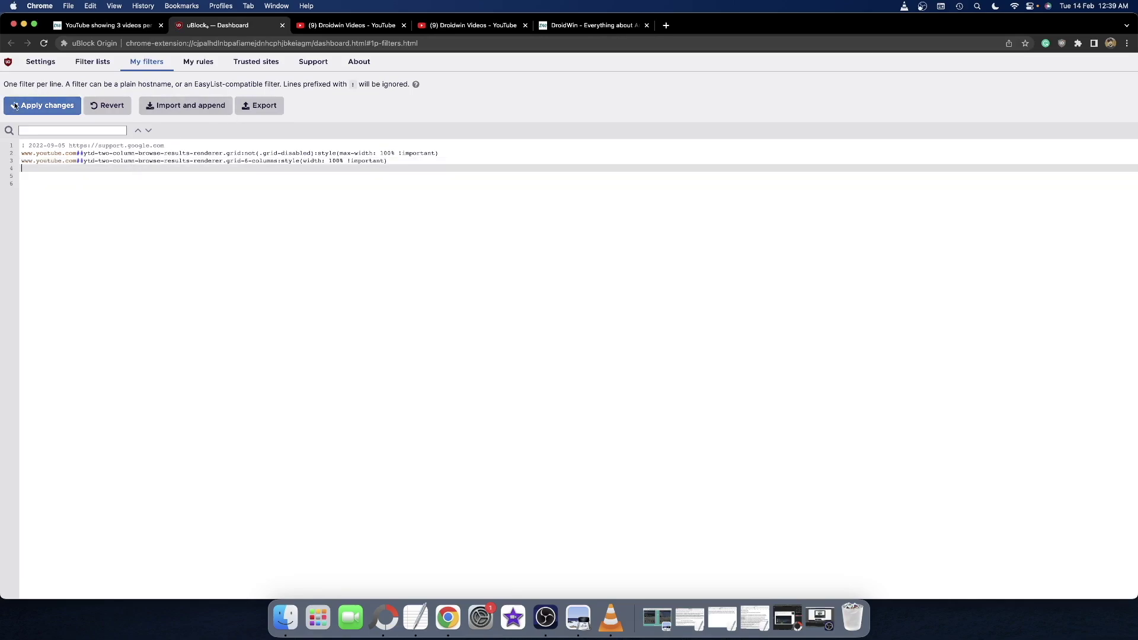
{"action": "left_click", "coordinate": [16, 106]}
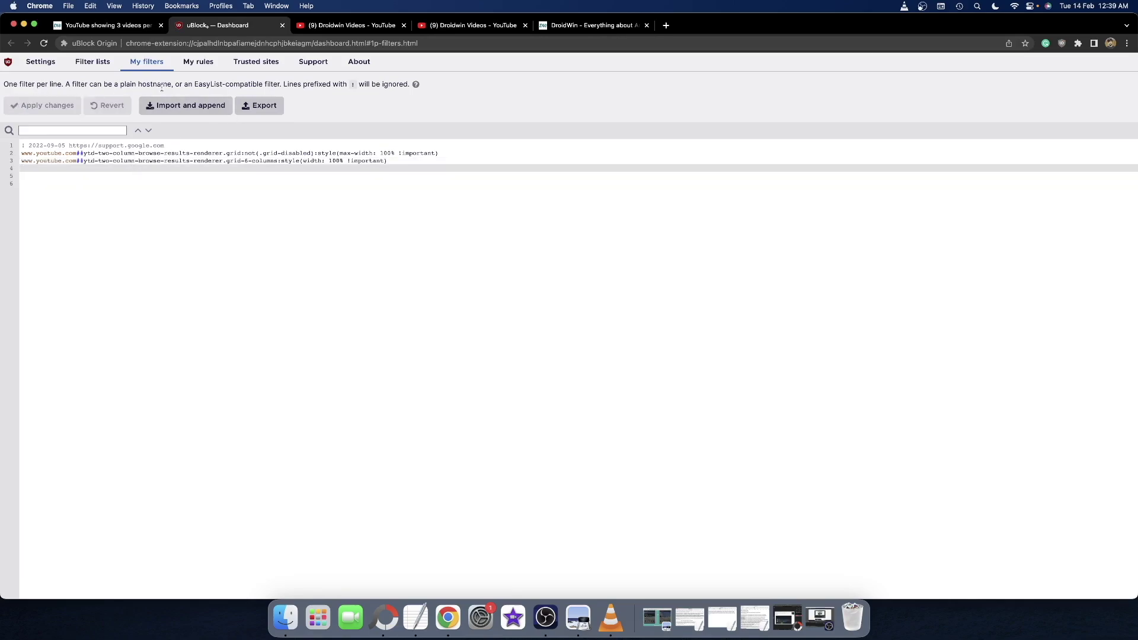
{"action": "left_click", "coordinate": [347, 26]}
Reload both Droidwin Videos tabs, show Popular, then return to the DroidWin article.
{"action": "left_click", "coordinate": [45, 42]}
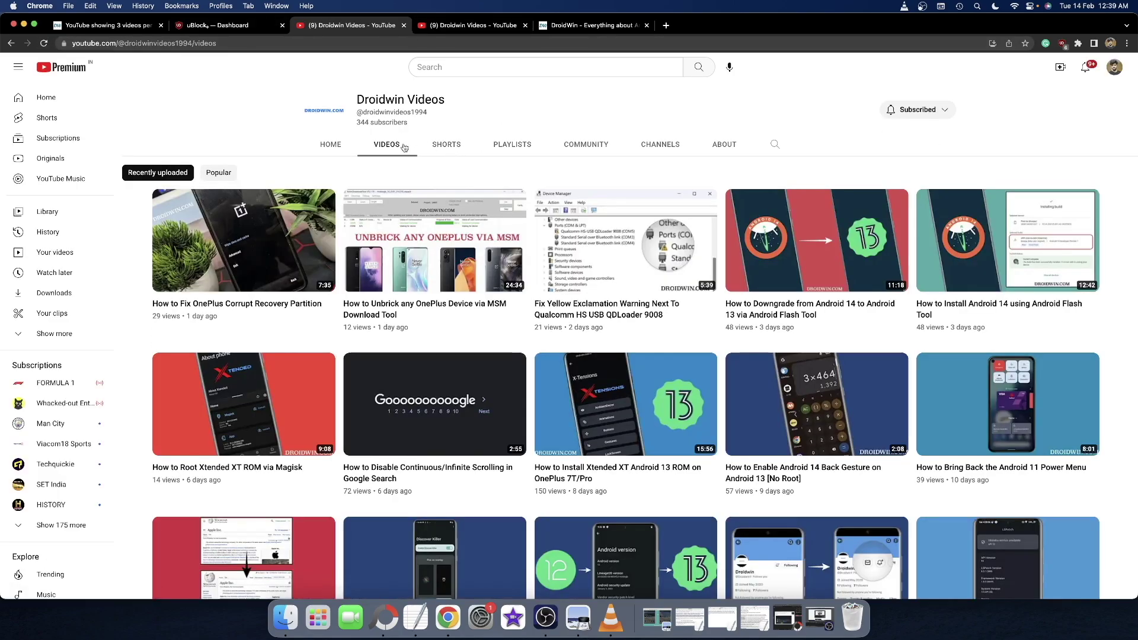
{"action": "key", "text": "ctrl+Tab"}
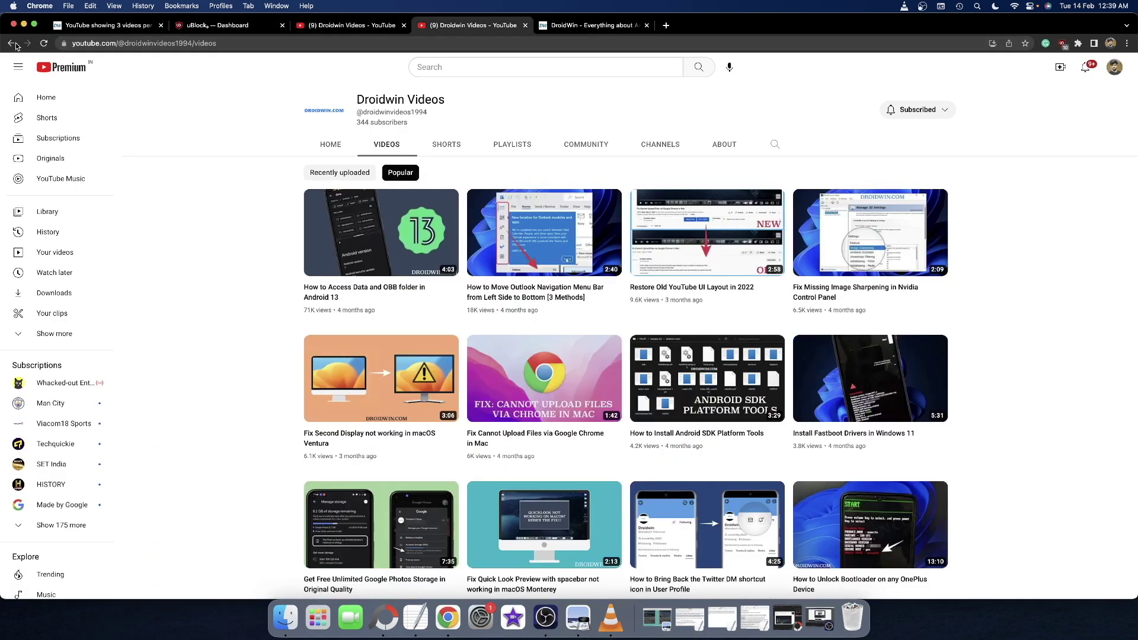
{"action": "left_click", "coordinate": [42, 43]}
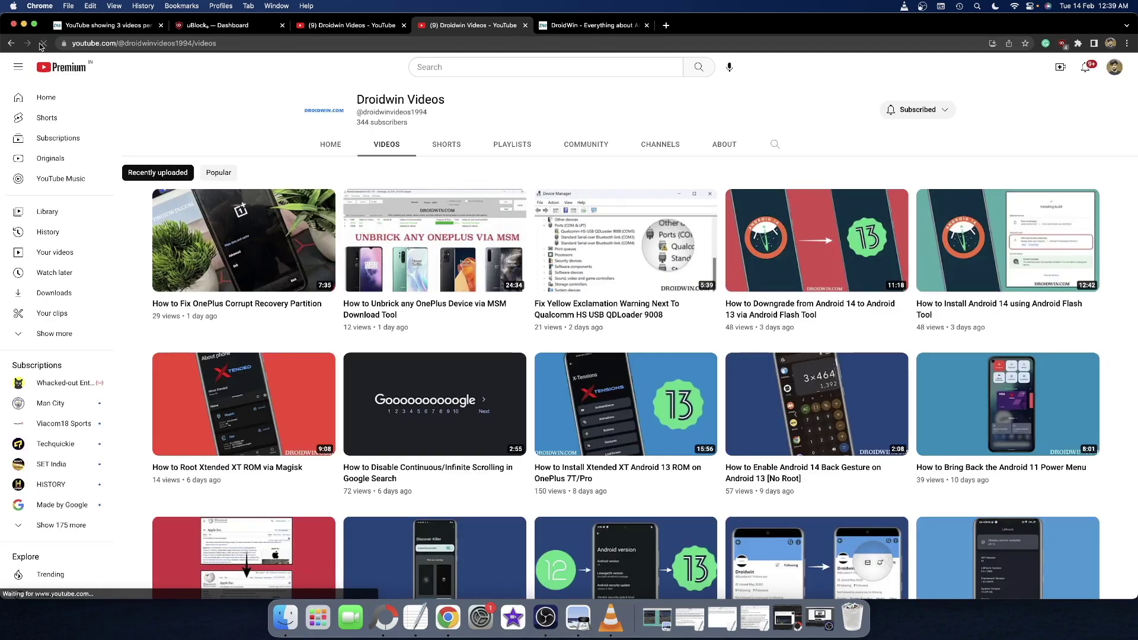
{"action": "left_click", "coordinate": [219, 173]}
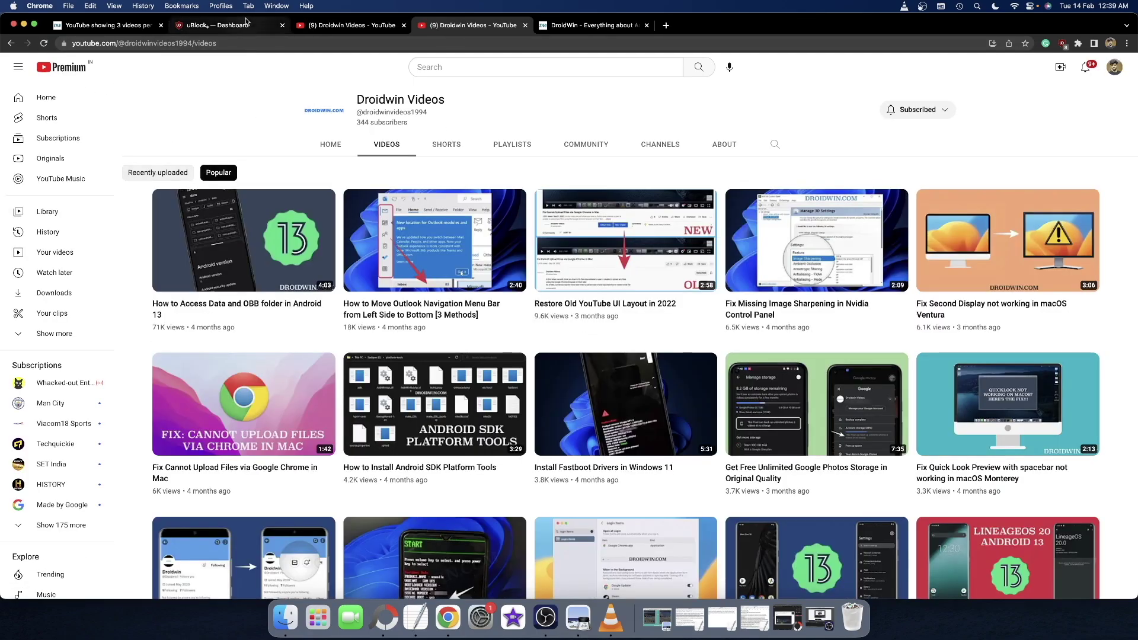
{"action": "left_click", "coordinate": [247, 24]}
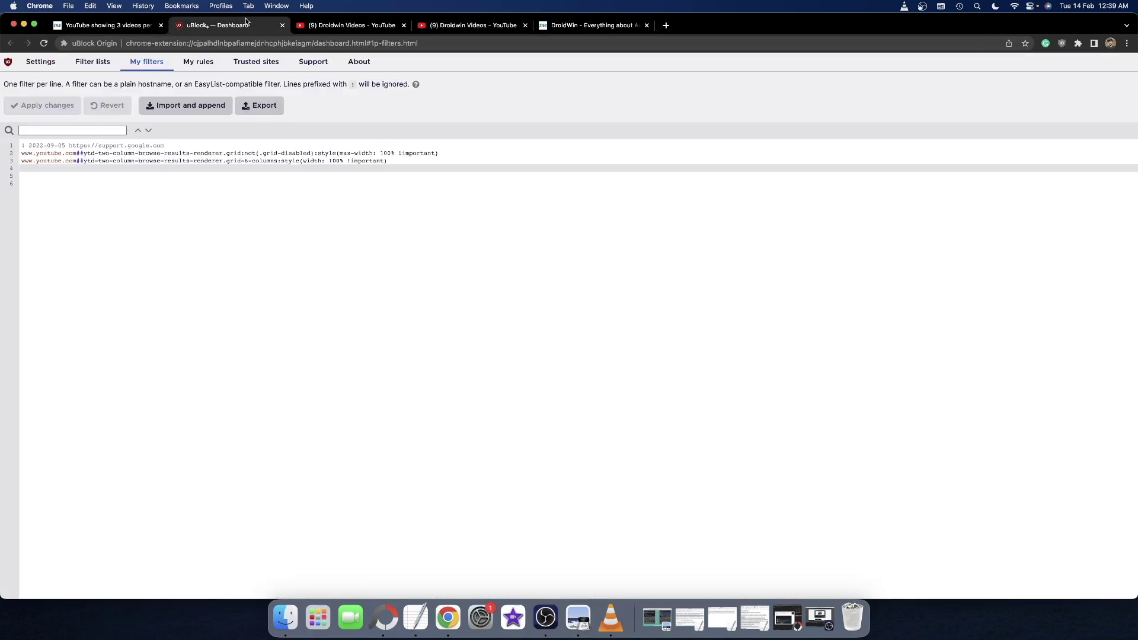
{"action": "left_click", "coordinate": [107, 25]}
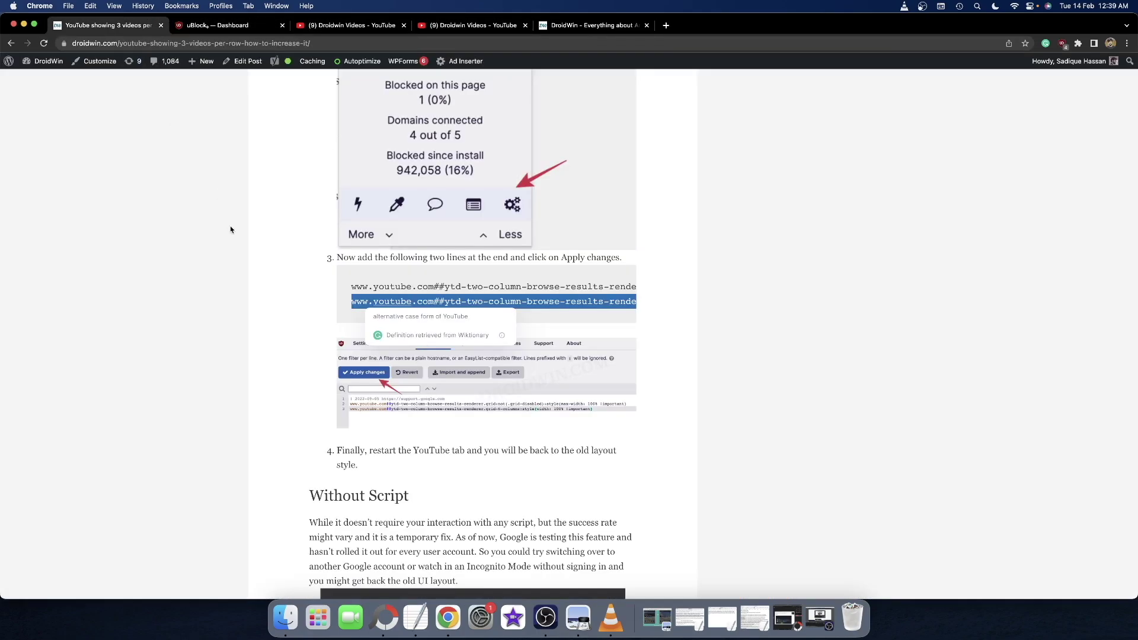